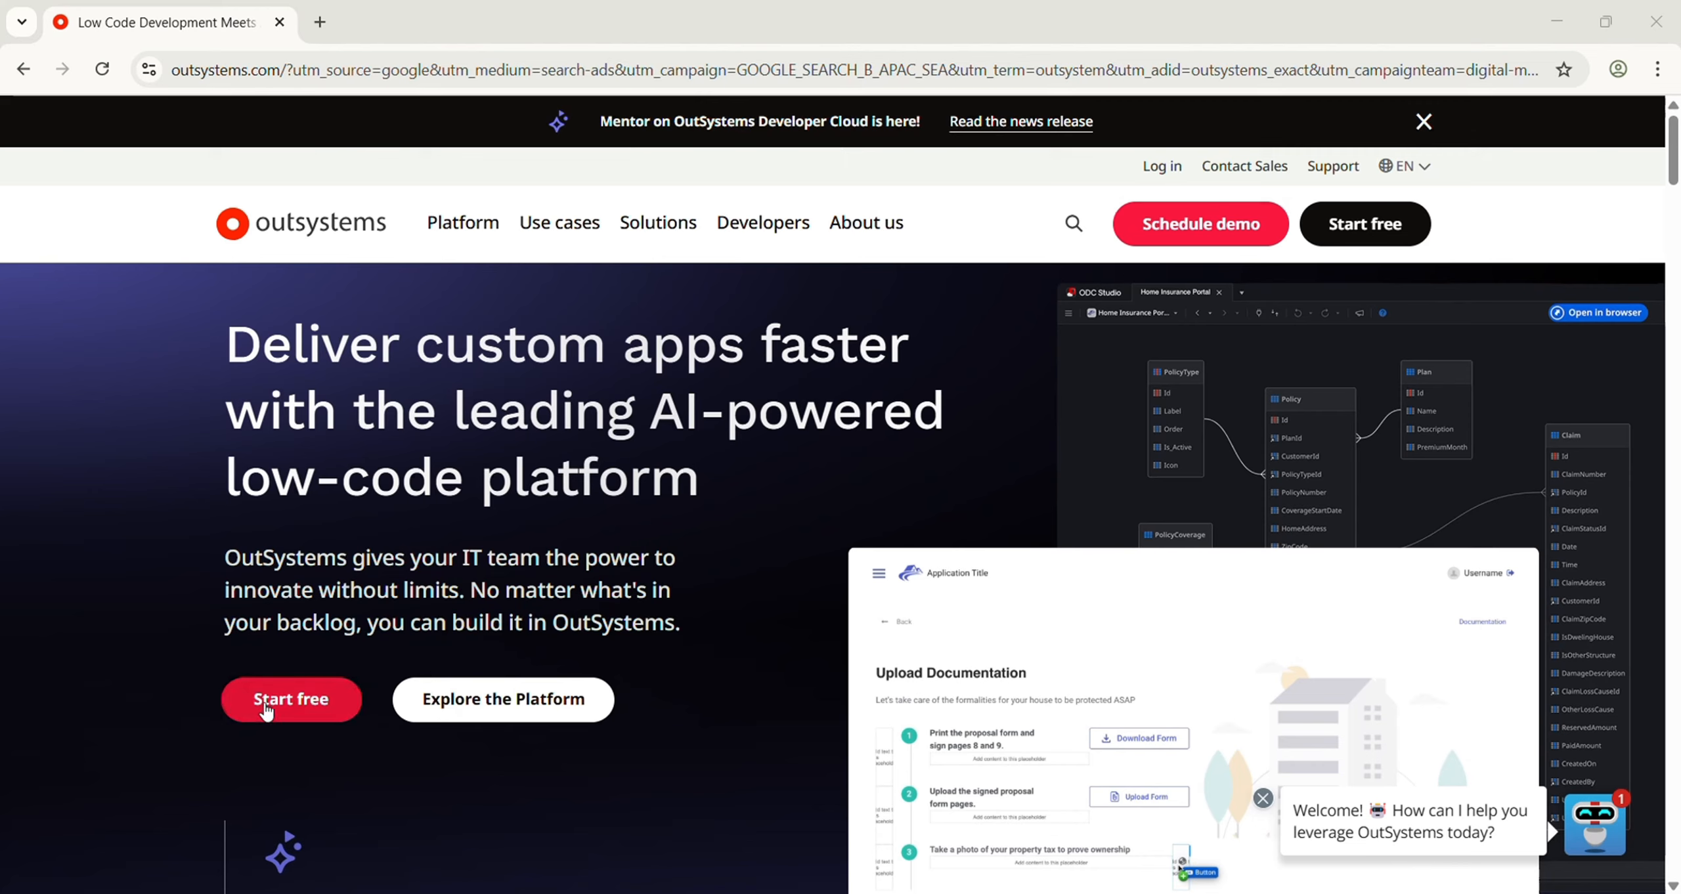
- Open the free trial sign-up form and activate its first and last name field
left_click(265, 708)
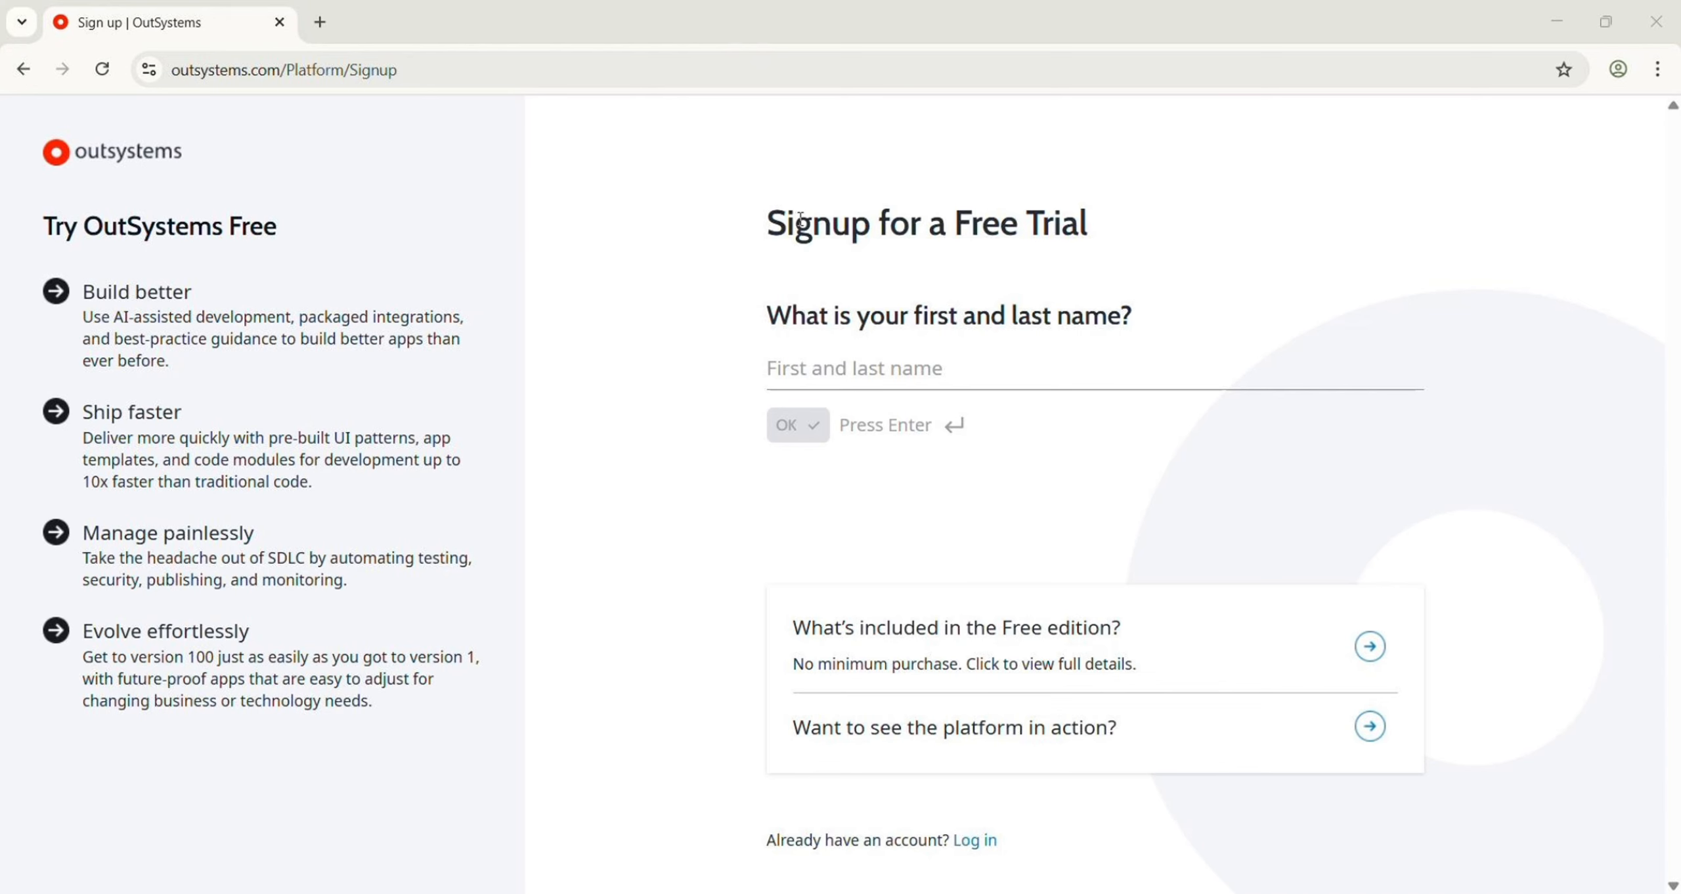
left_click(890, 368)
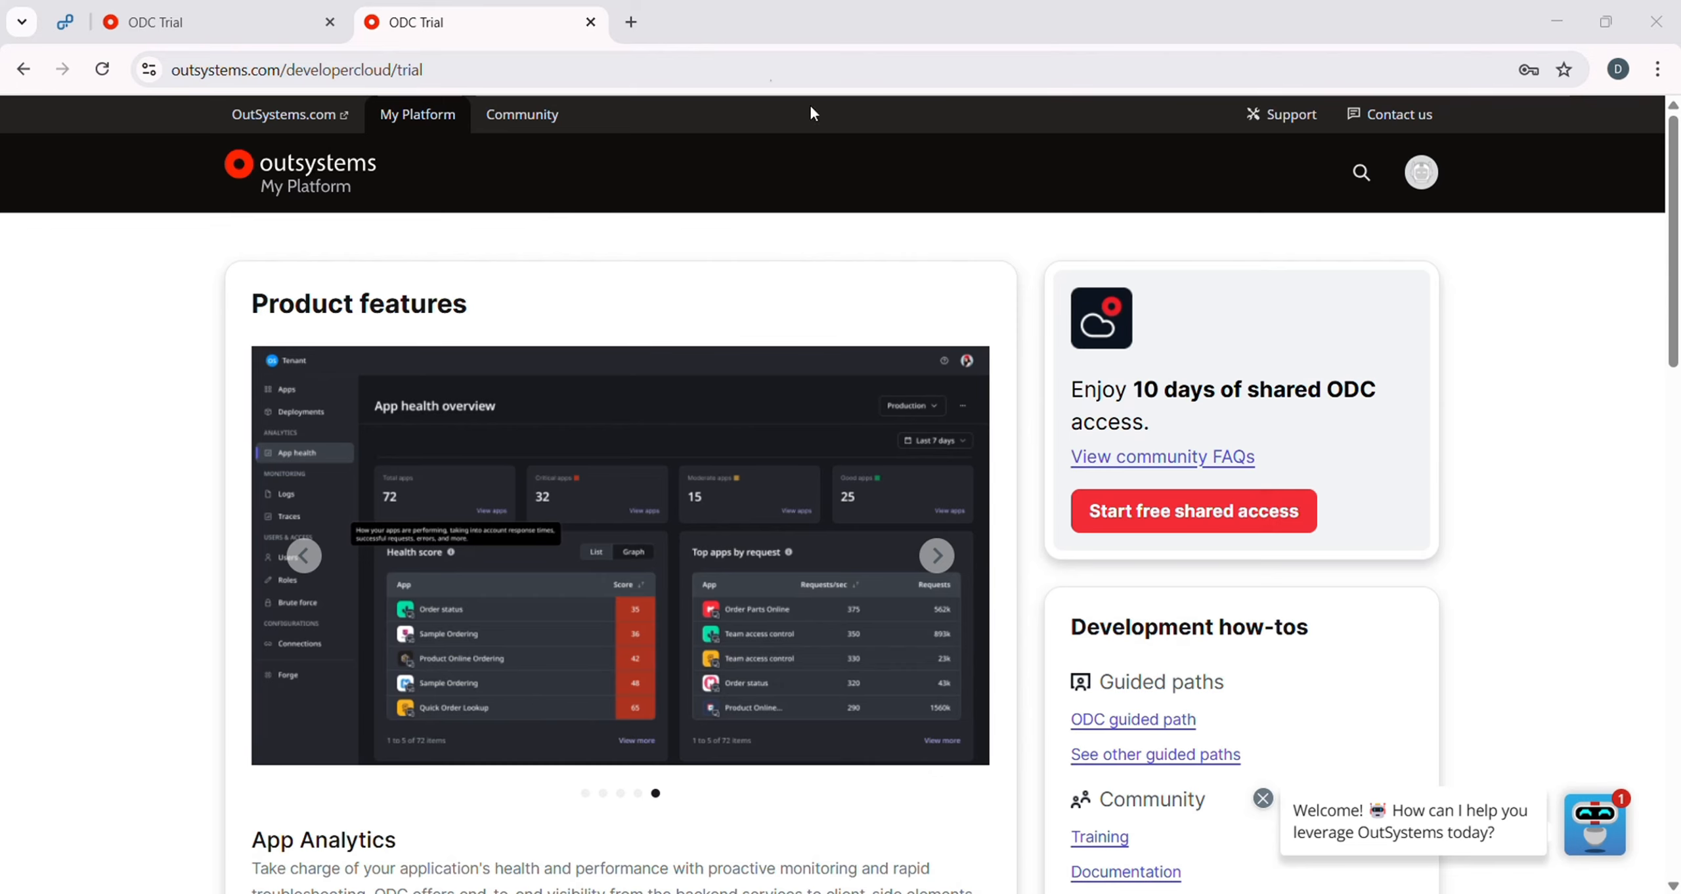
- Open the OutSystems 11 product trial from the ODC trial page
left_click(1415, 180)
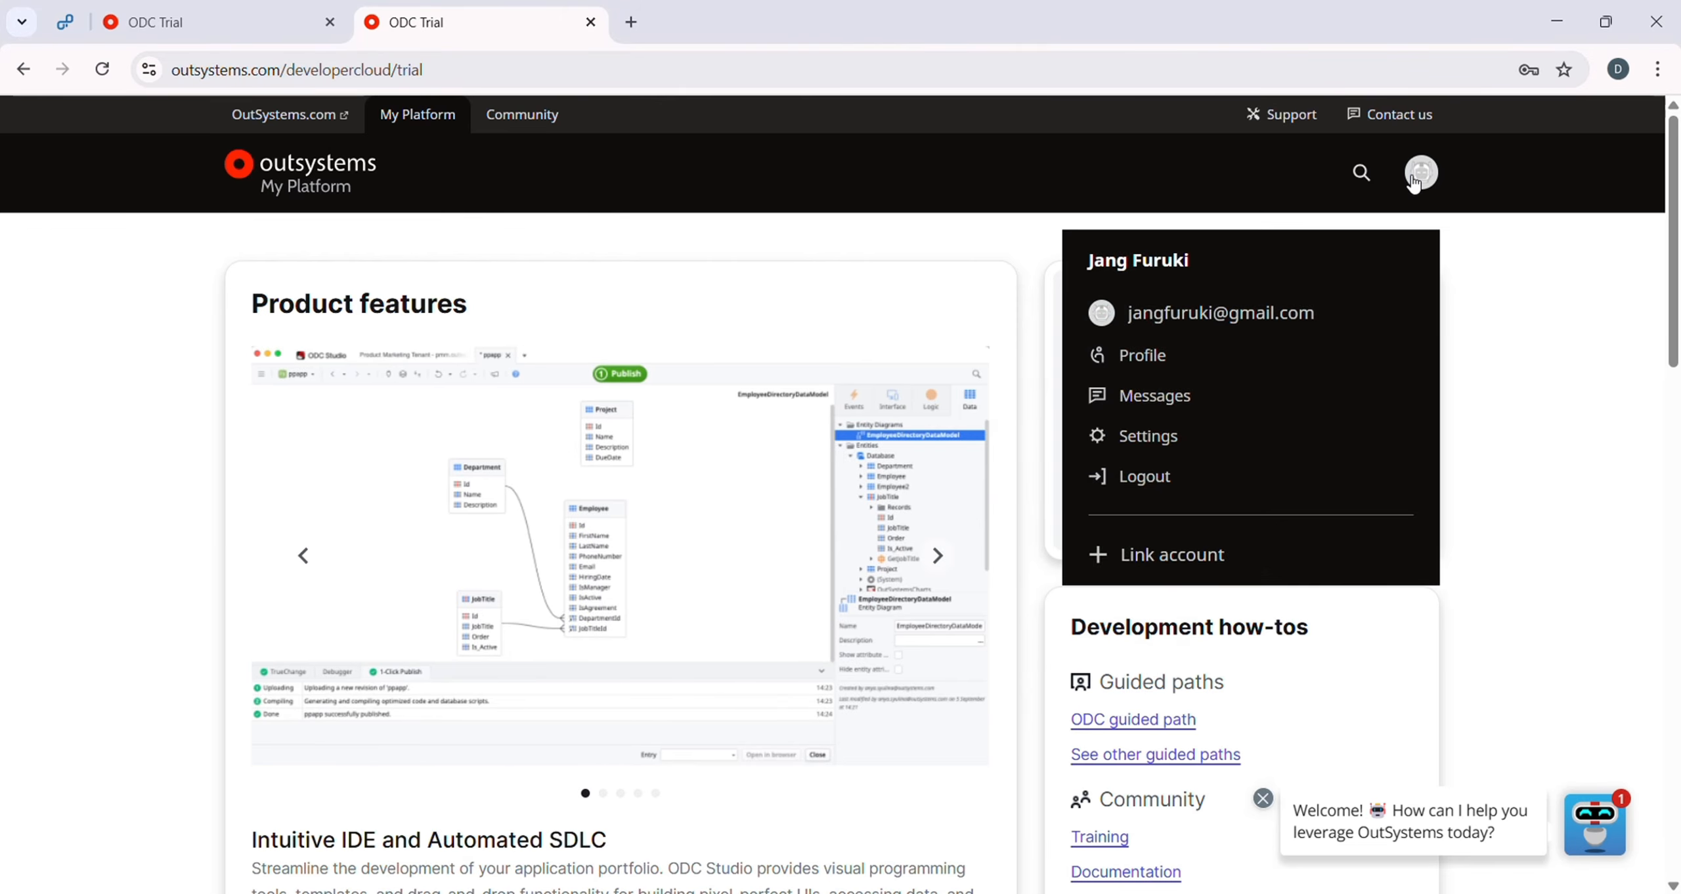
scroll(901, 398, "down", 9)
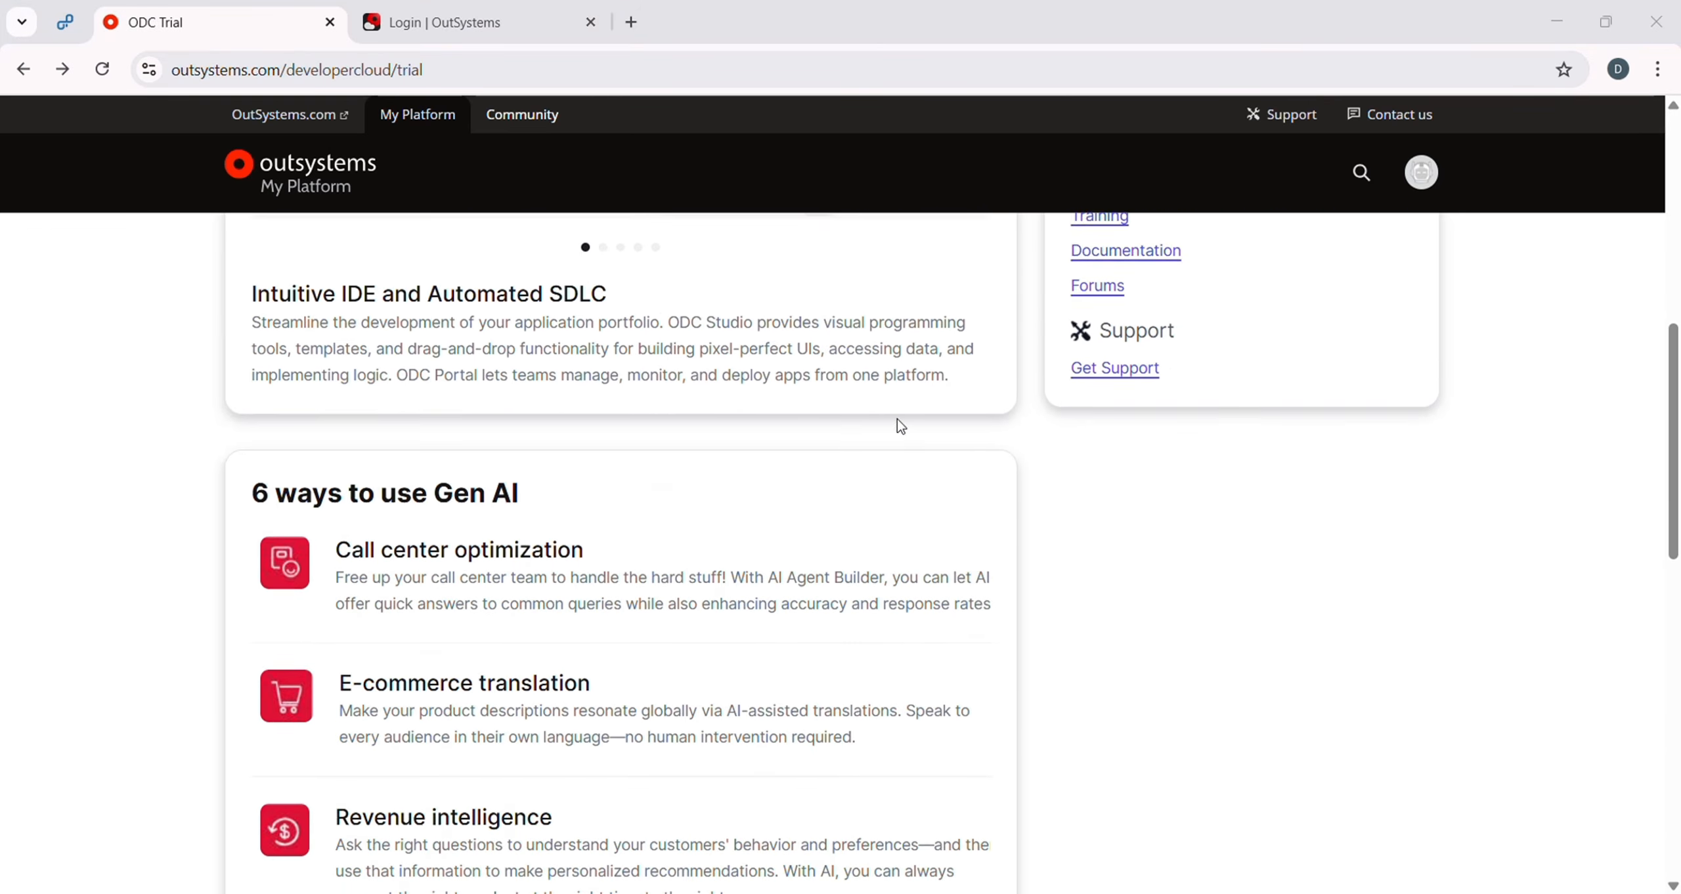
scroll(880, 452, "down", 6)
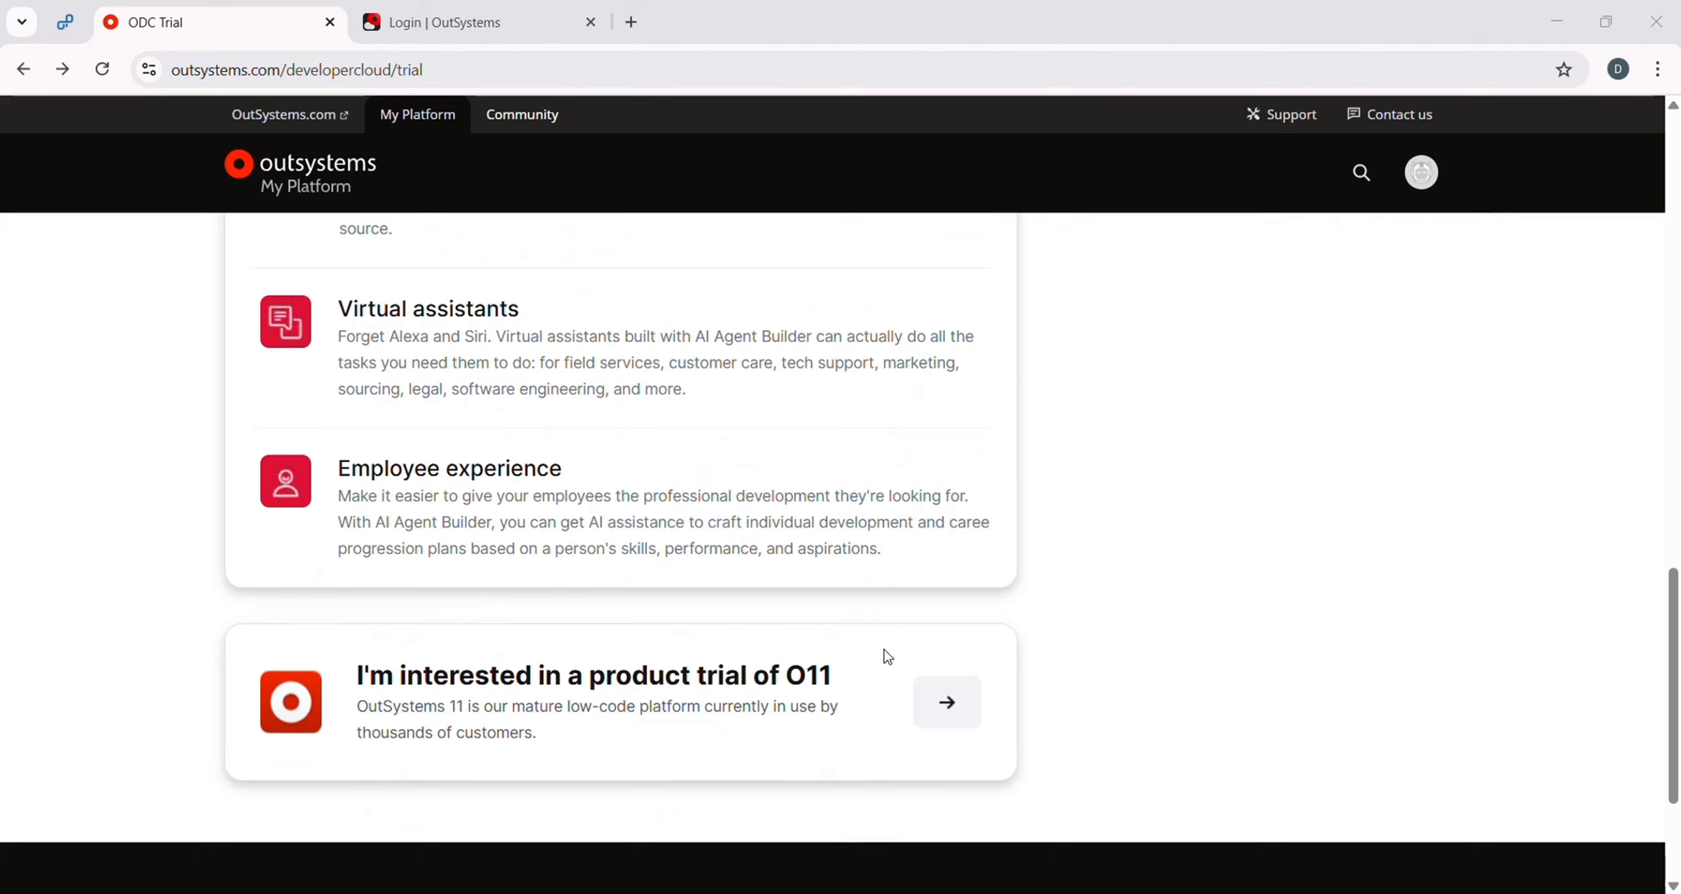
left_click(930, 702)
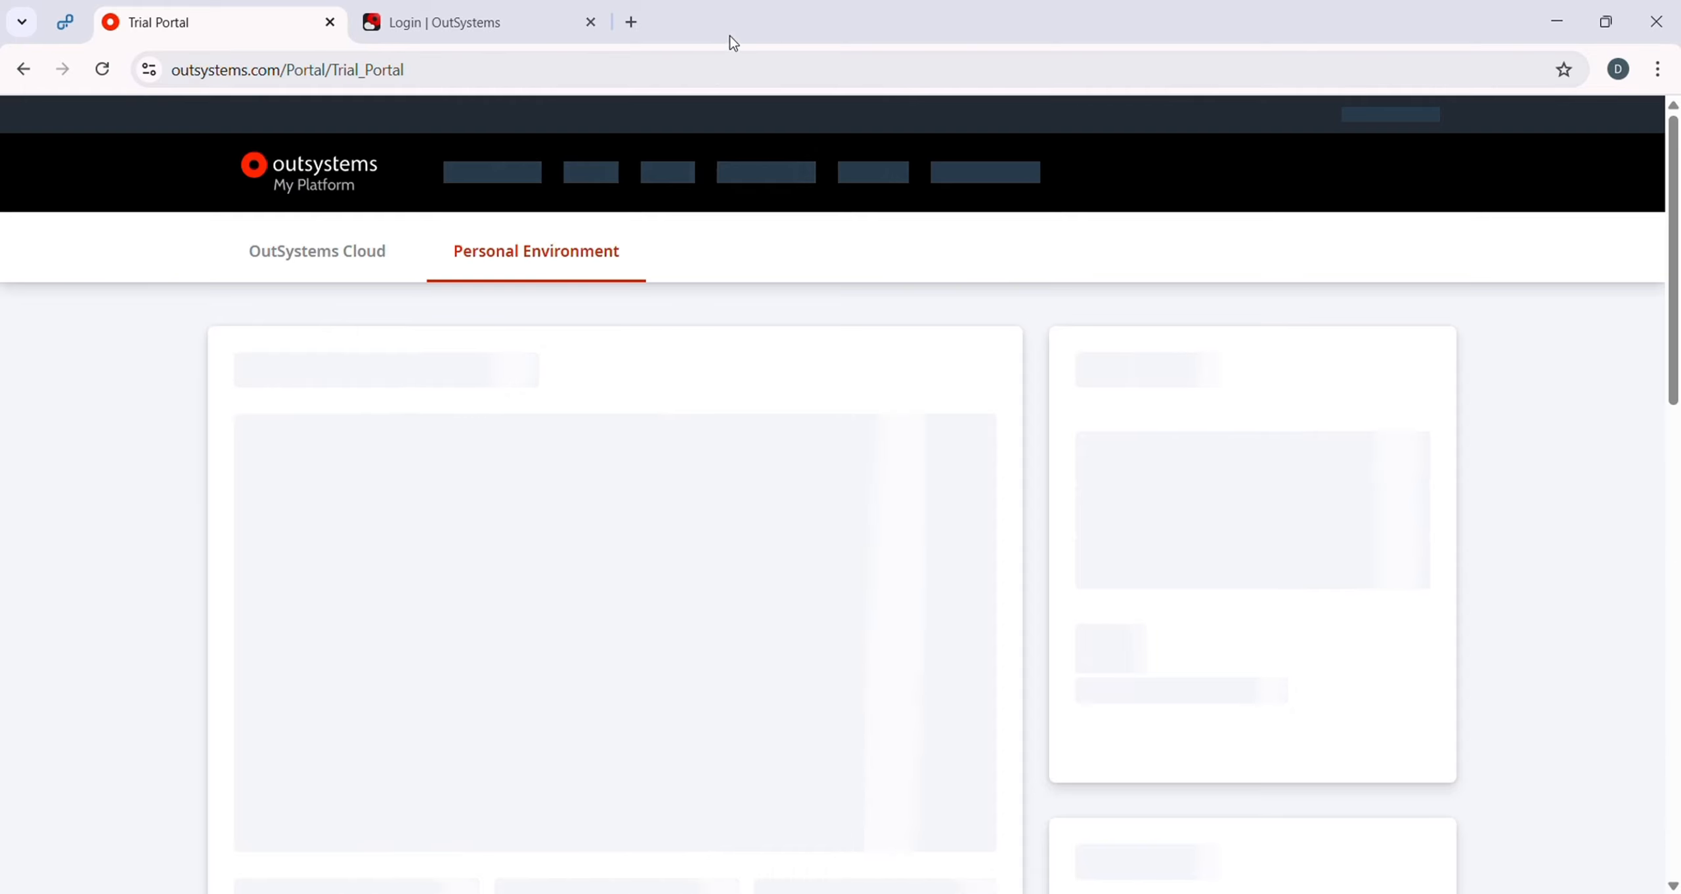
- Look through the Personal Environment page, from the infrastructure and sample apps to the guided paths and tools
scroll(906, 365, "down", 2)
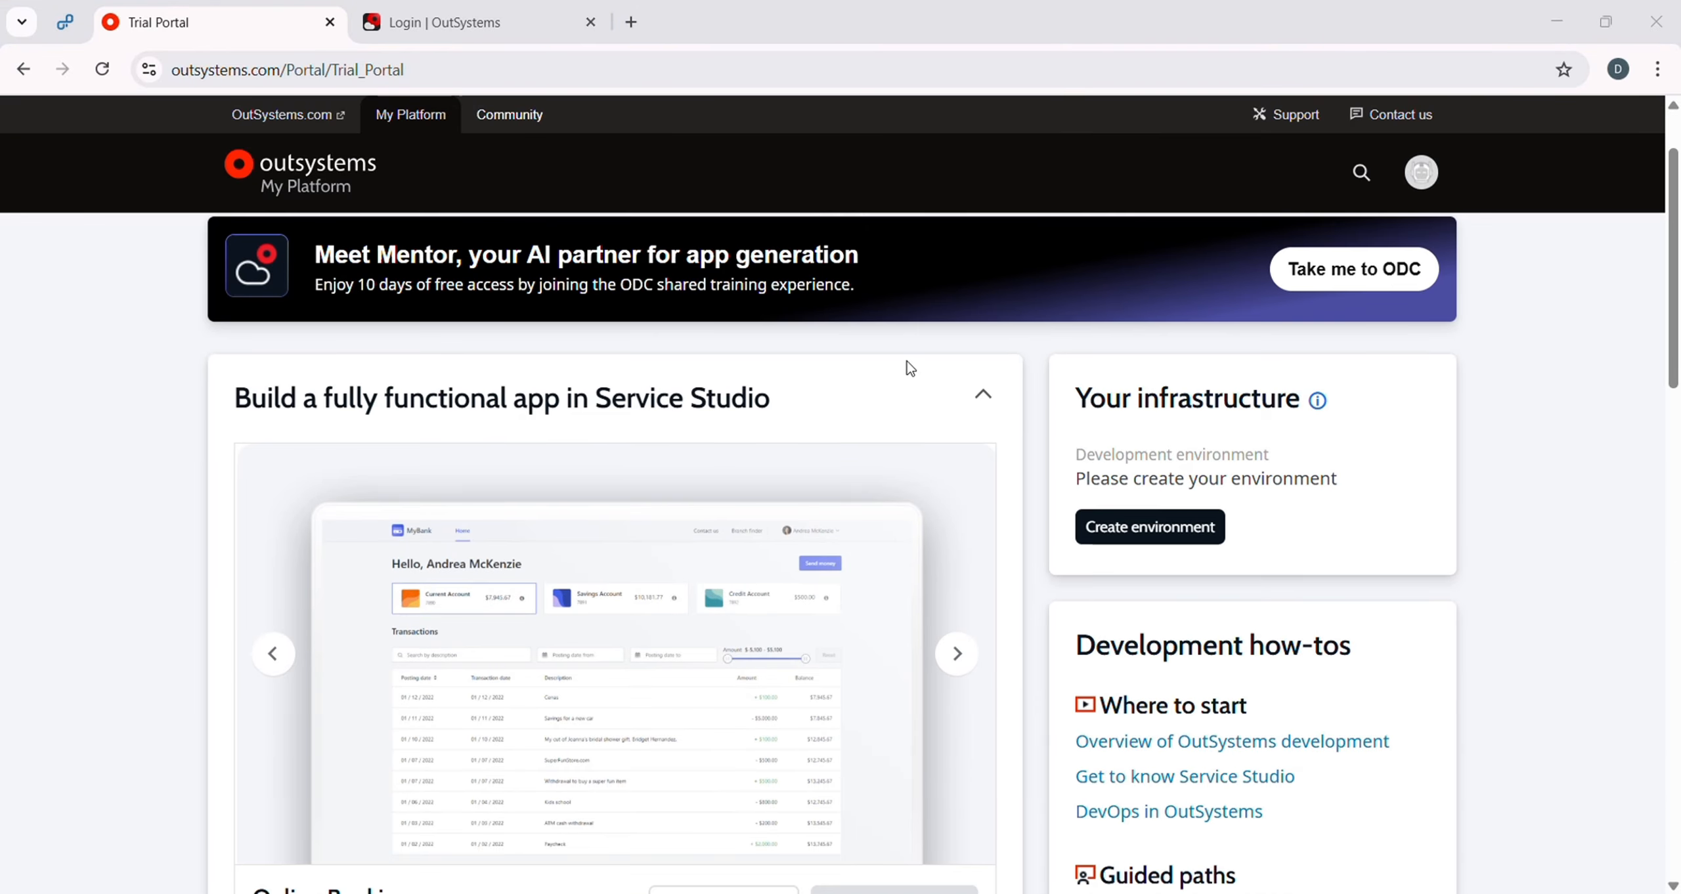
scroll(906, 365, "down", 3)
scroll(906, 362, "down", 2)
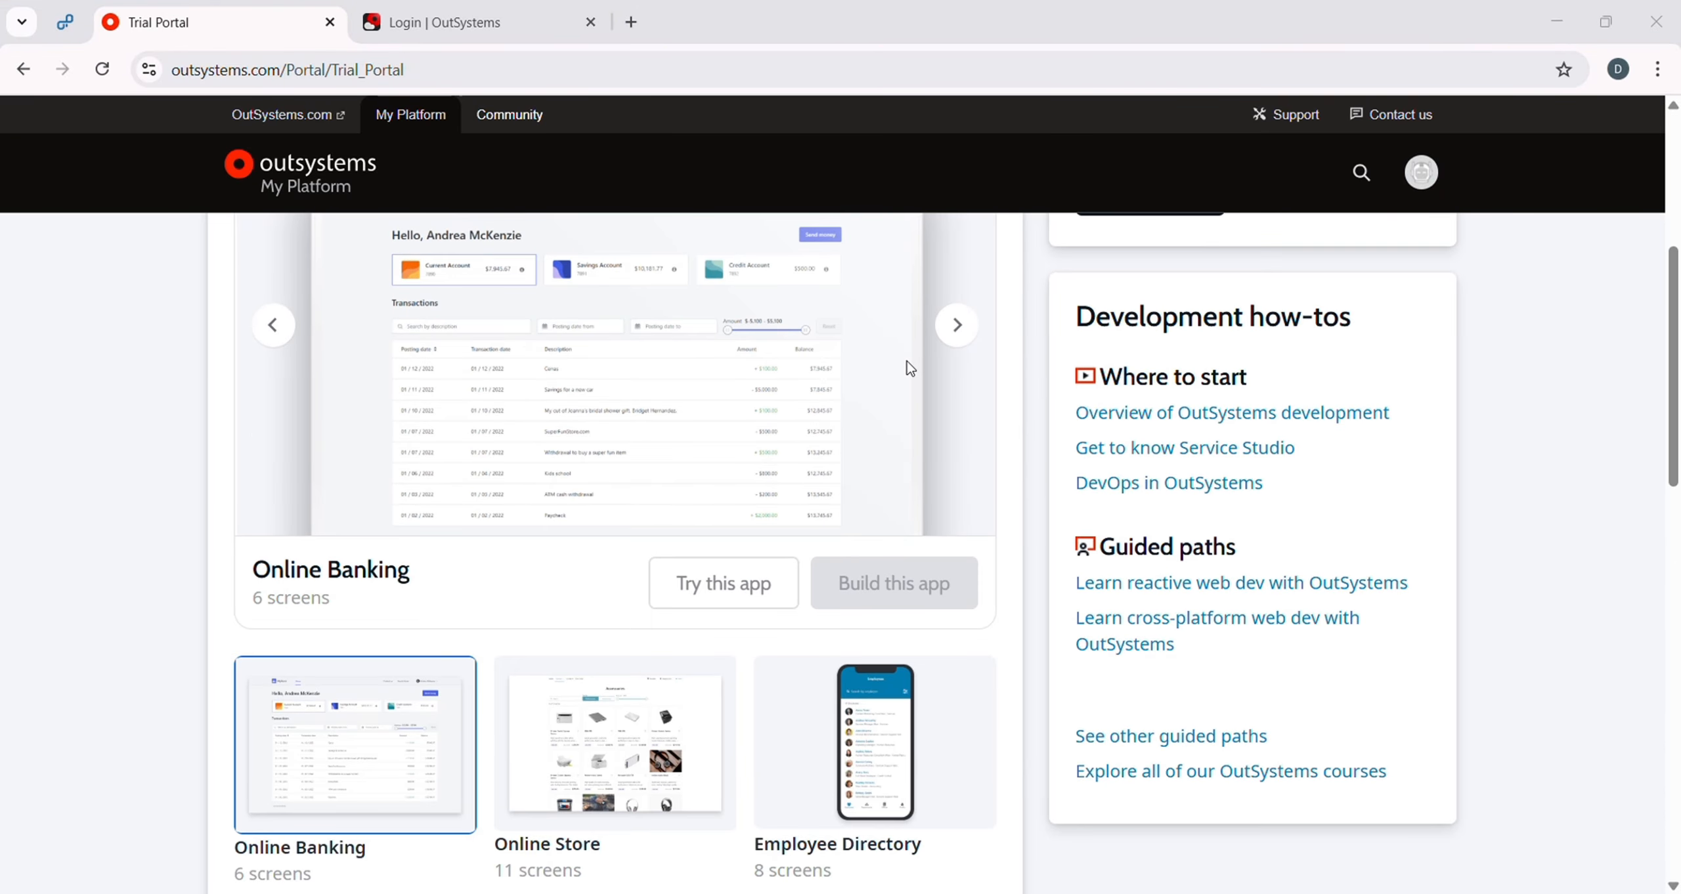
scroll(906, 363, "down", 3)
scroll(908, 368, "down", 2)
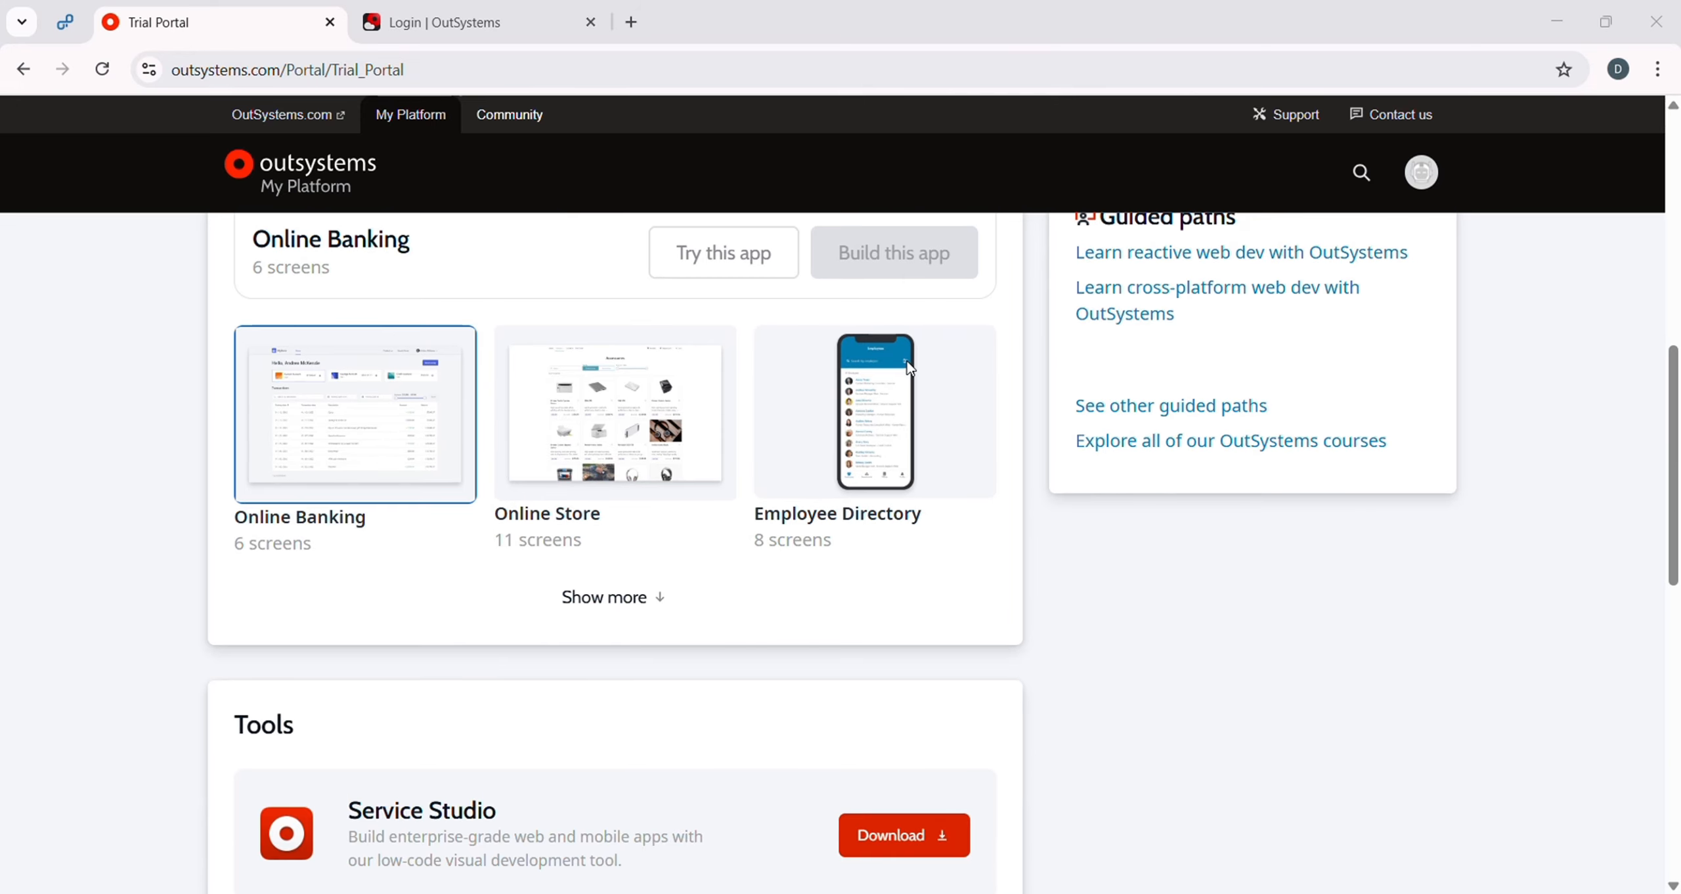
scroll(908, 367, "down", 3)
scroll(910, 369, "down", 2)
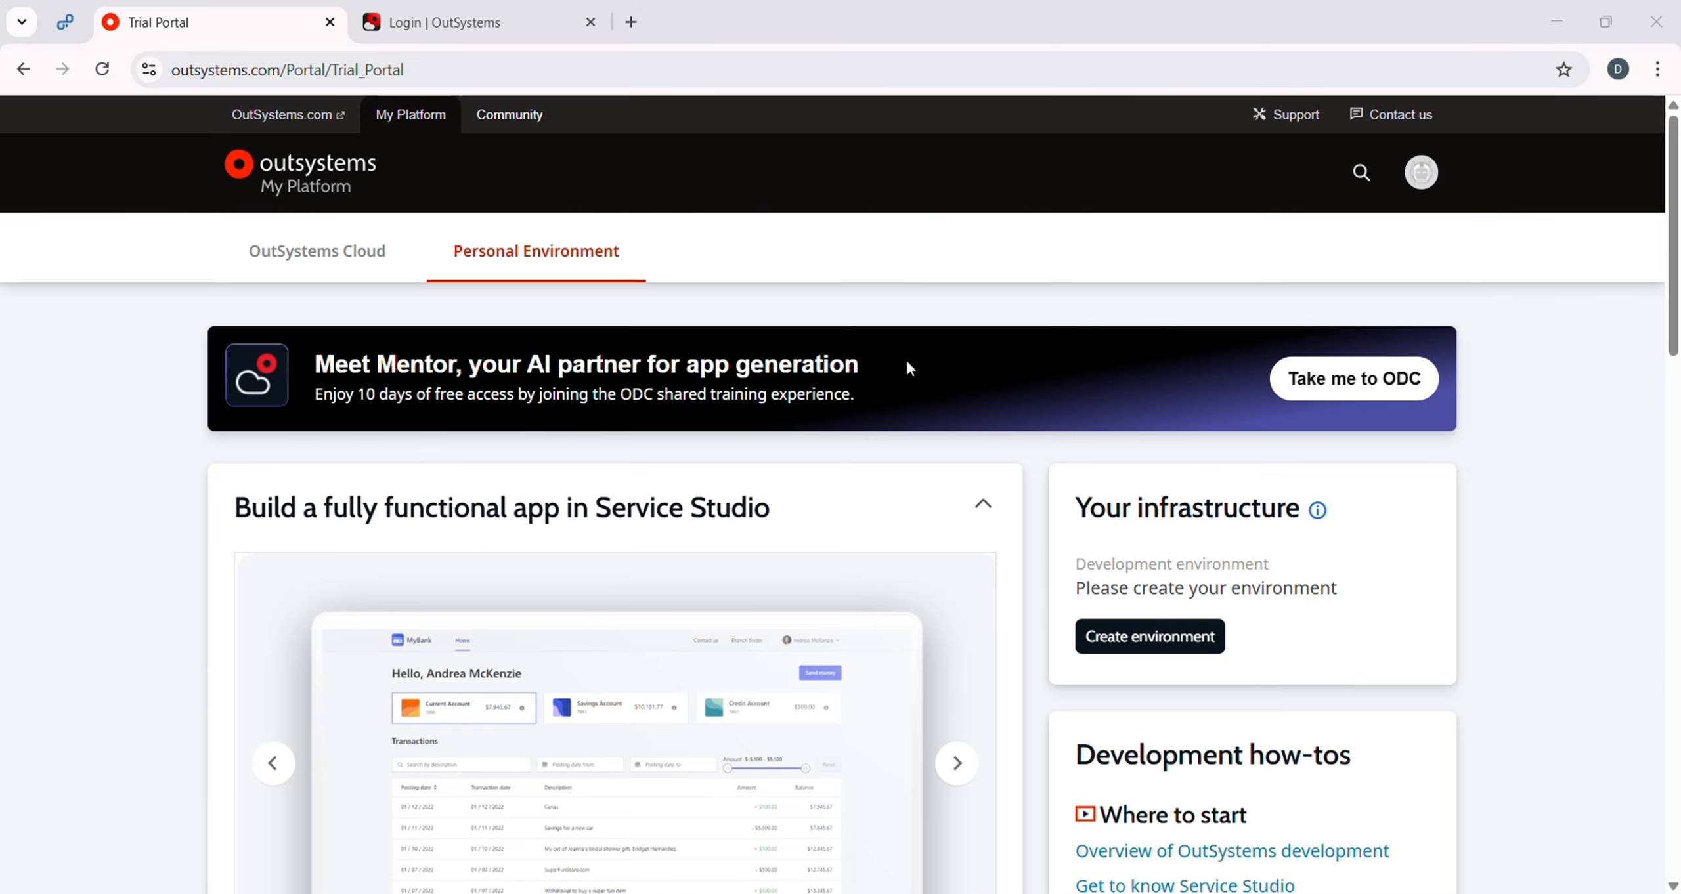
scroll(906, 361, "down", 1)
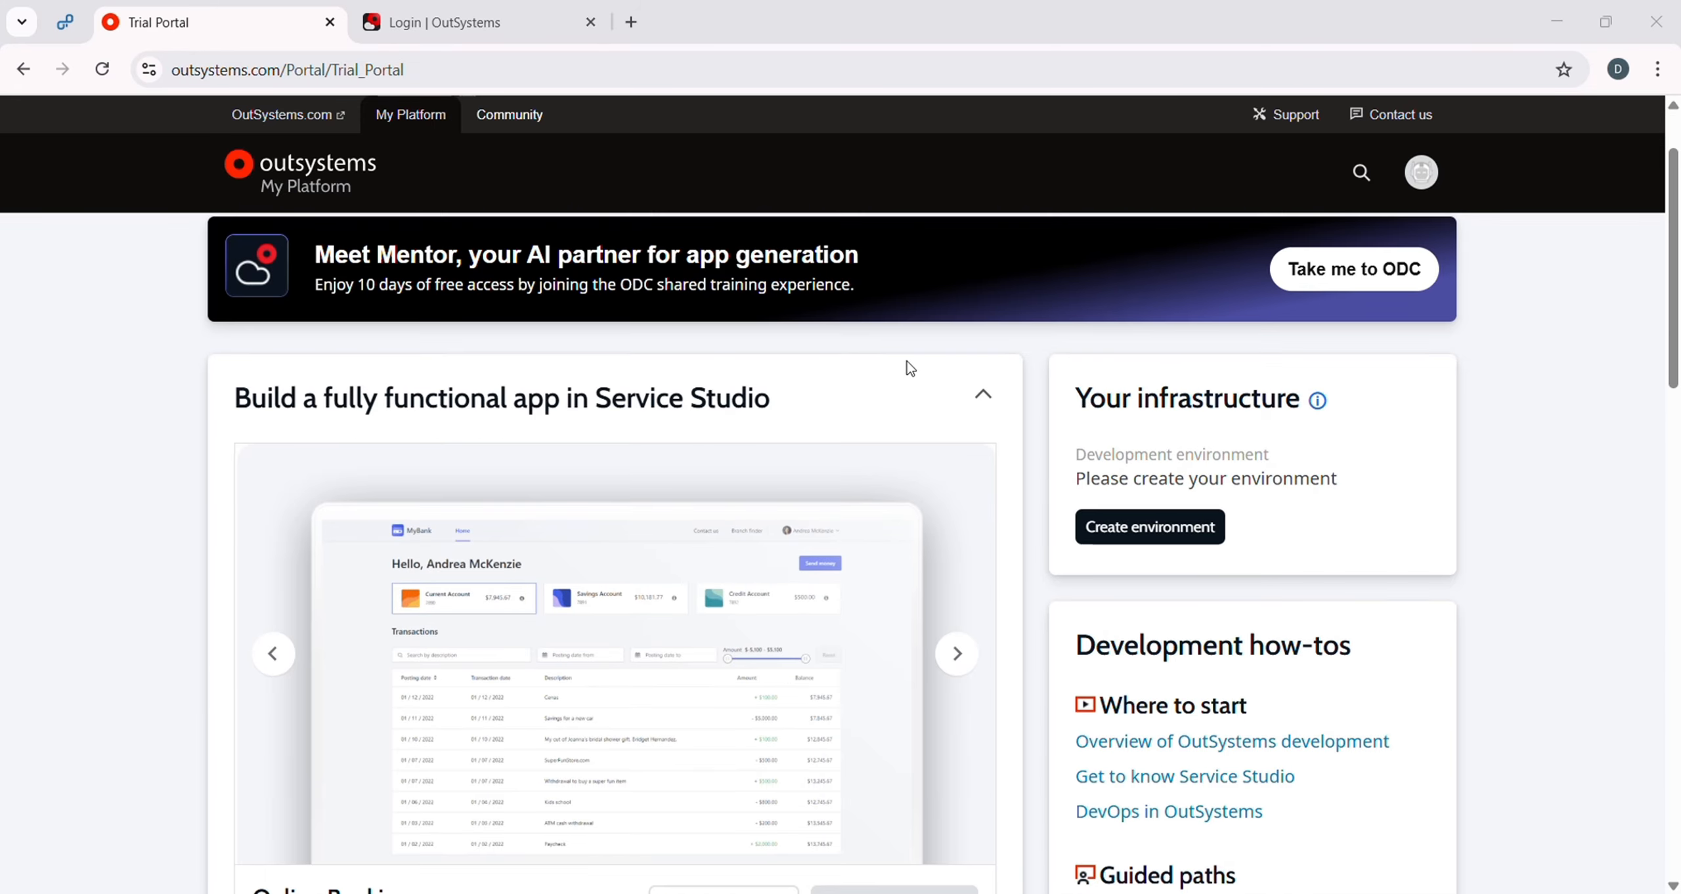
scroll(909, 368, "down", 3)
scroll(909, 368, "down", 2)
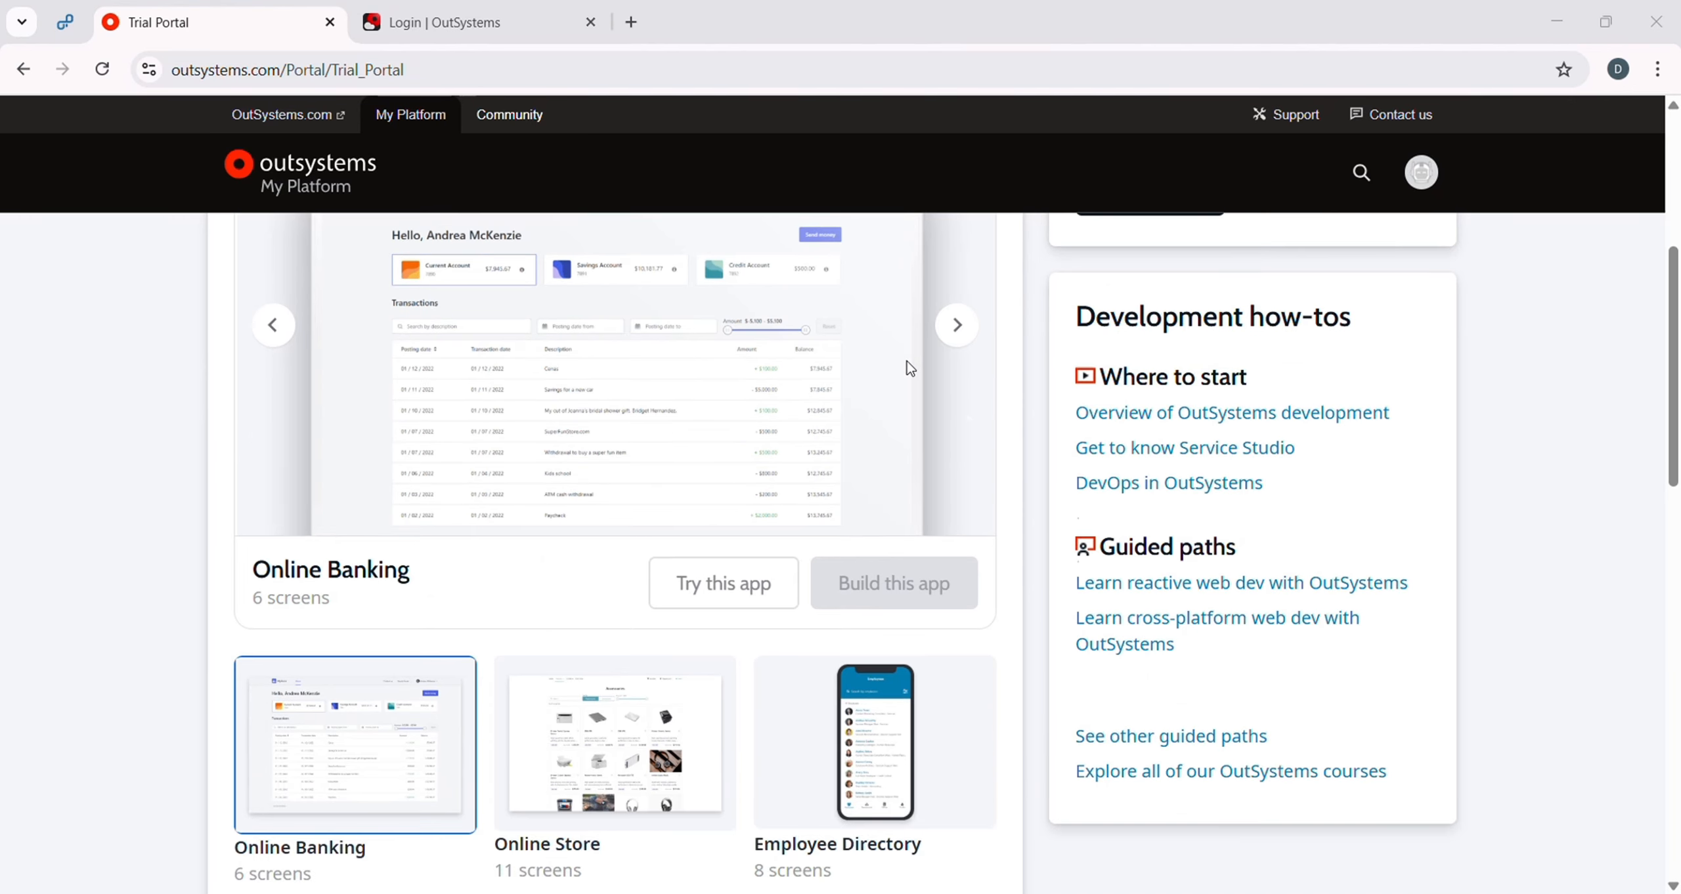
scroll(909, 368, "down", 6)
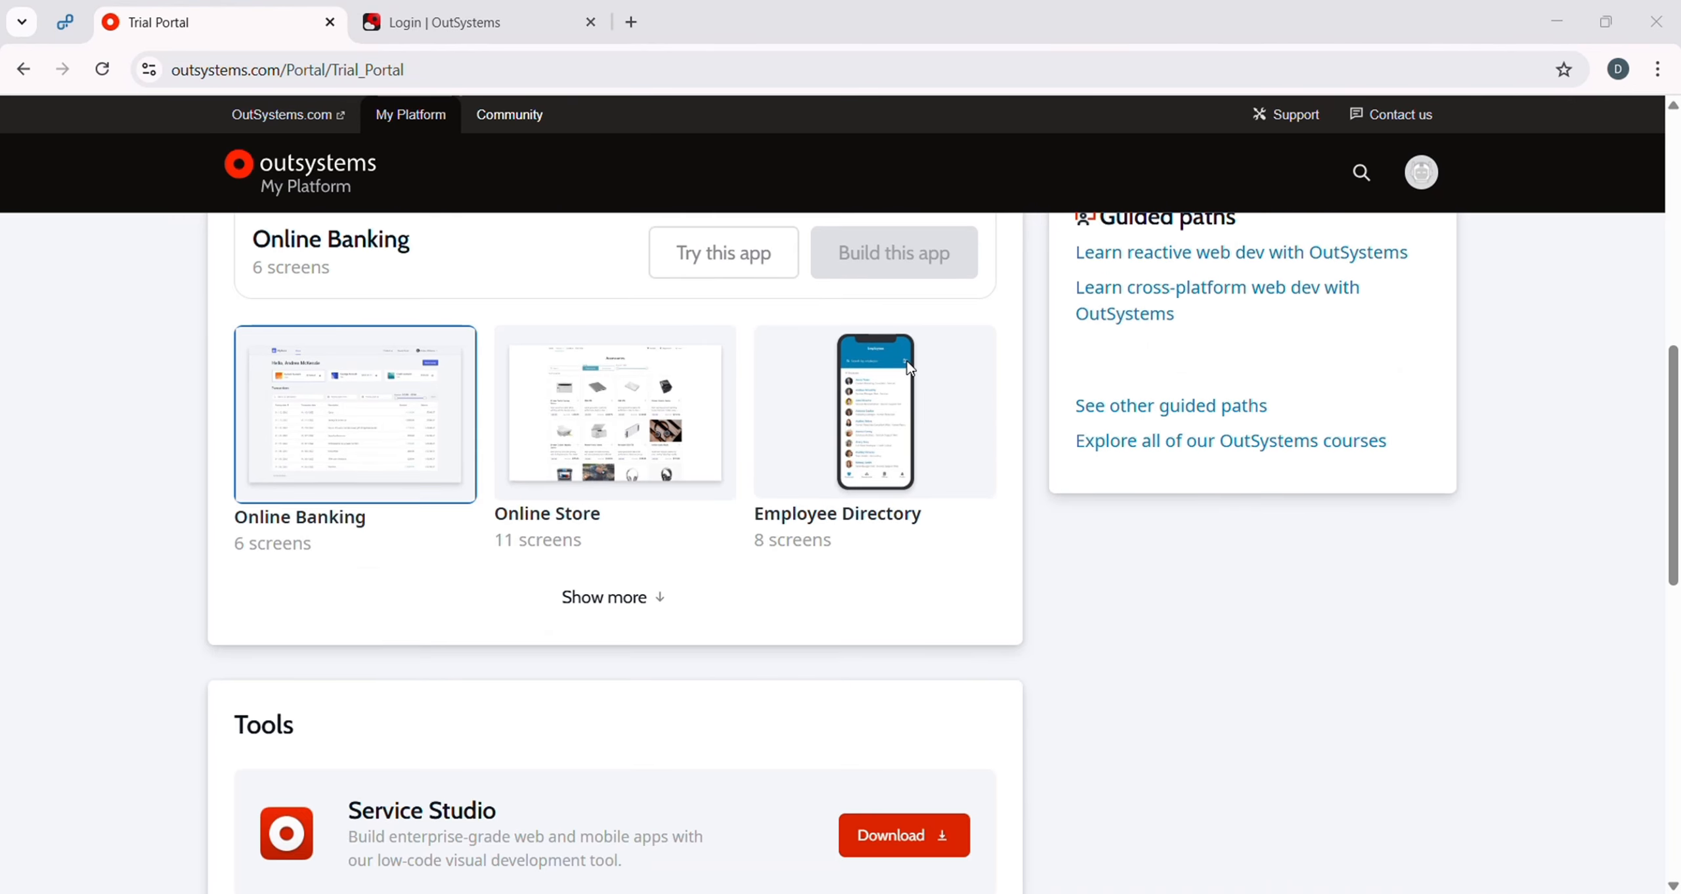
scroll(905, 361, "down", 4)
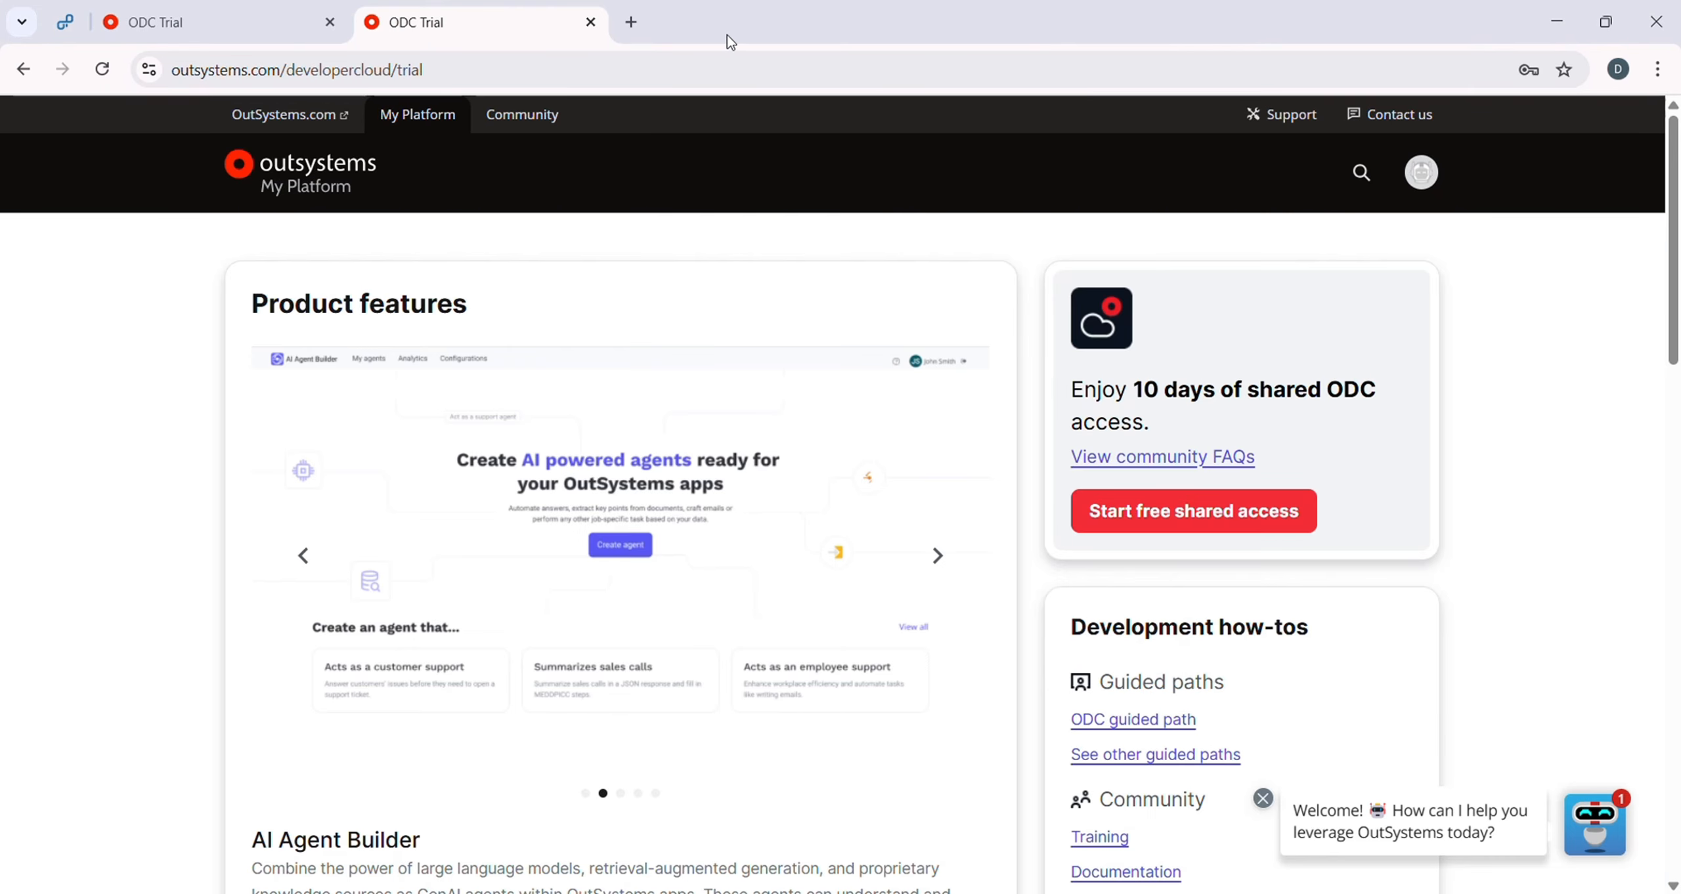
- Open the account's community profile and review its overview sections, including projects and professional experience
key("ctrl+w")
left_click(1418, 176)
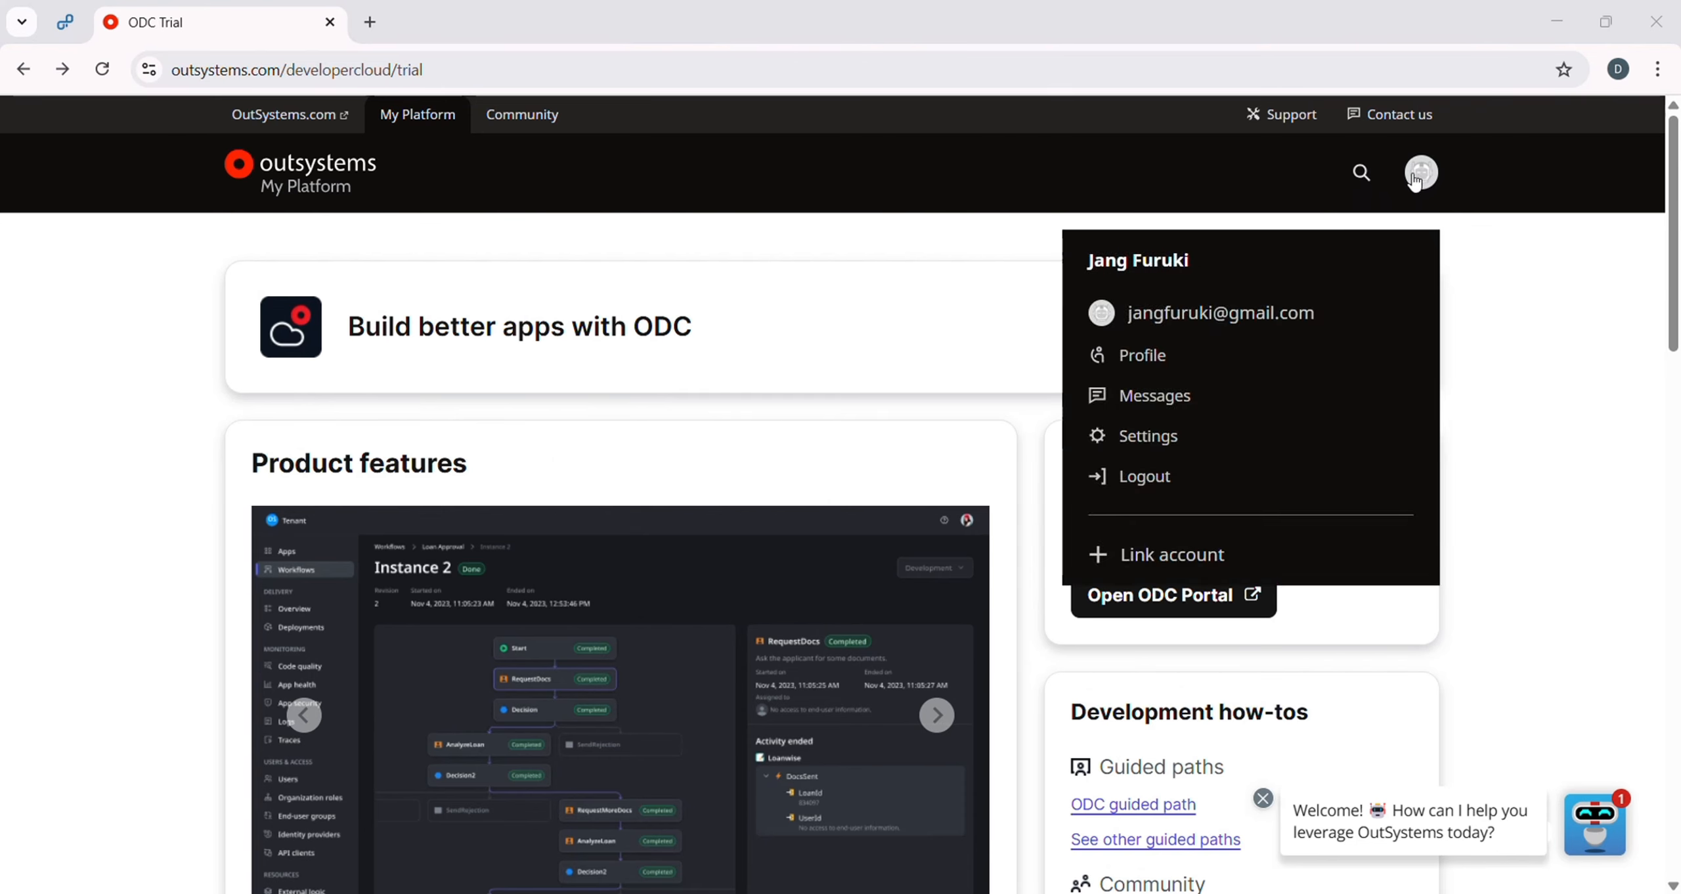
left_click(1127, 367)
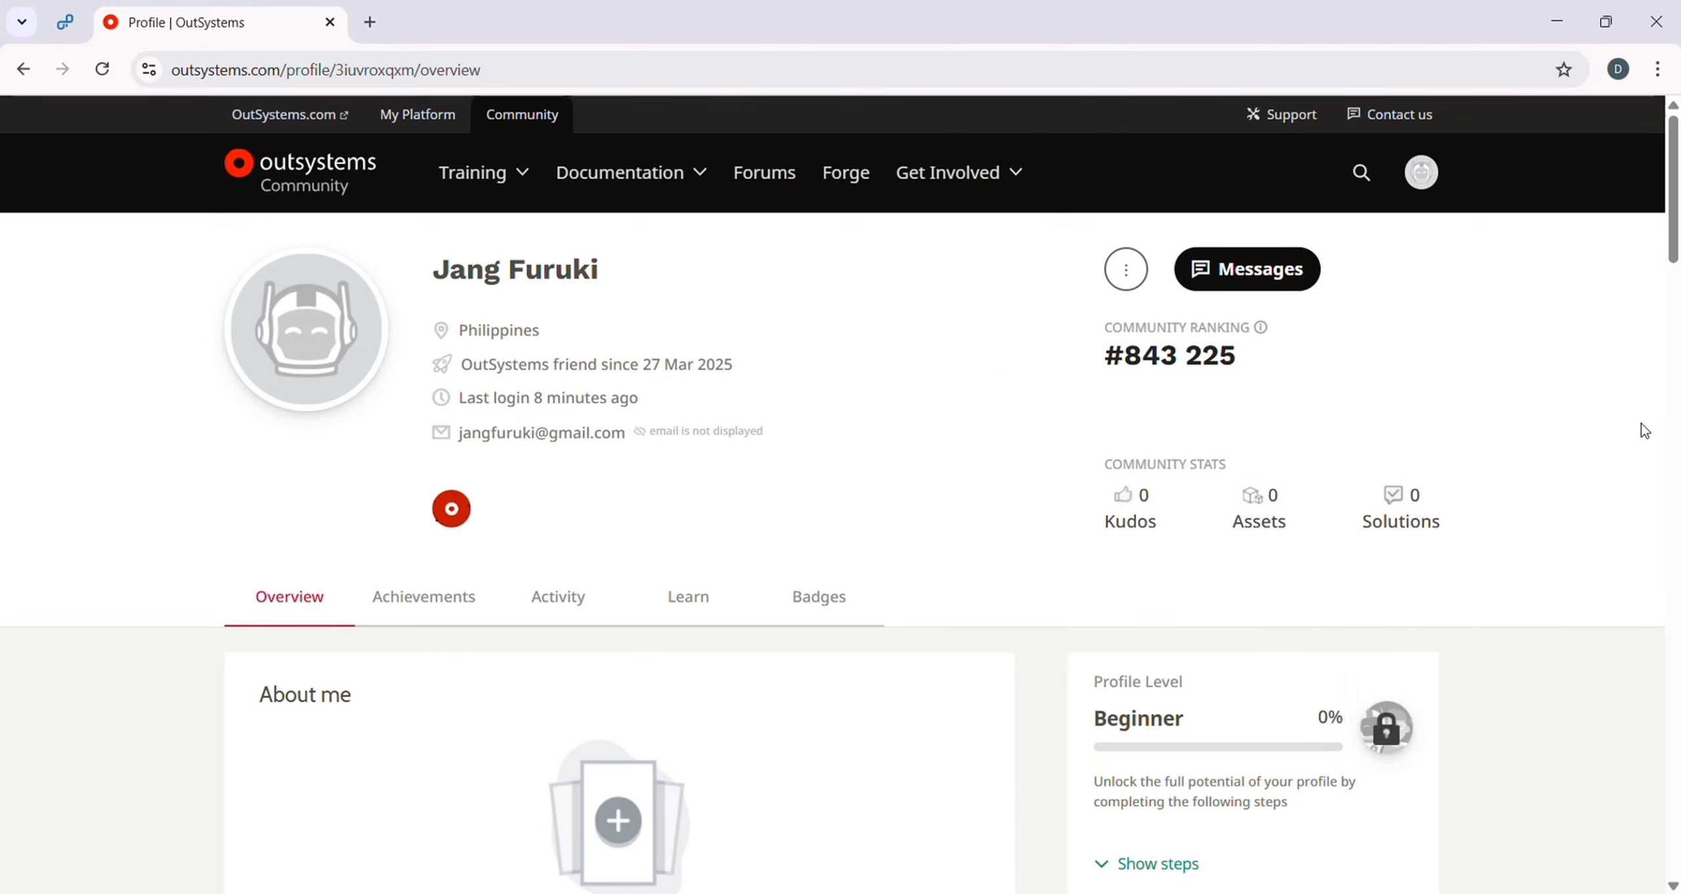
scroll(1645, 431, "down", 2)
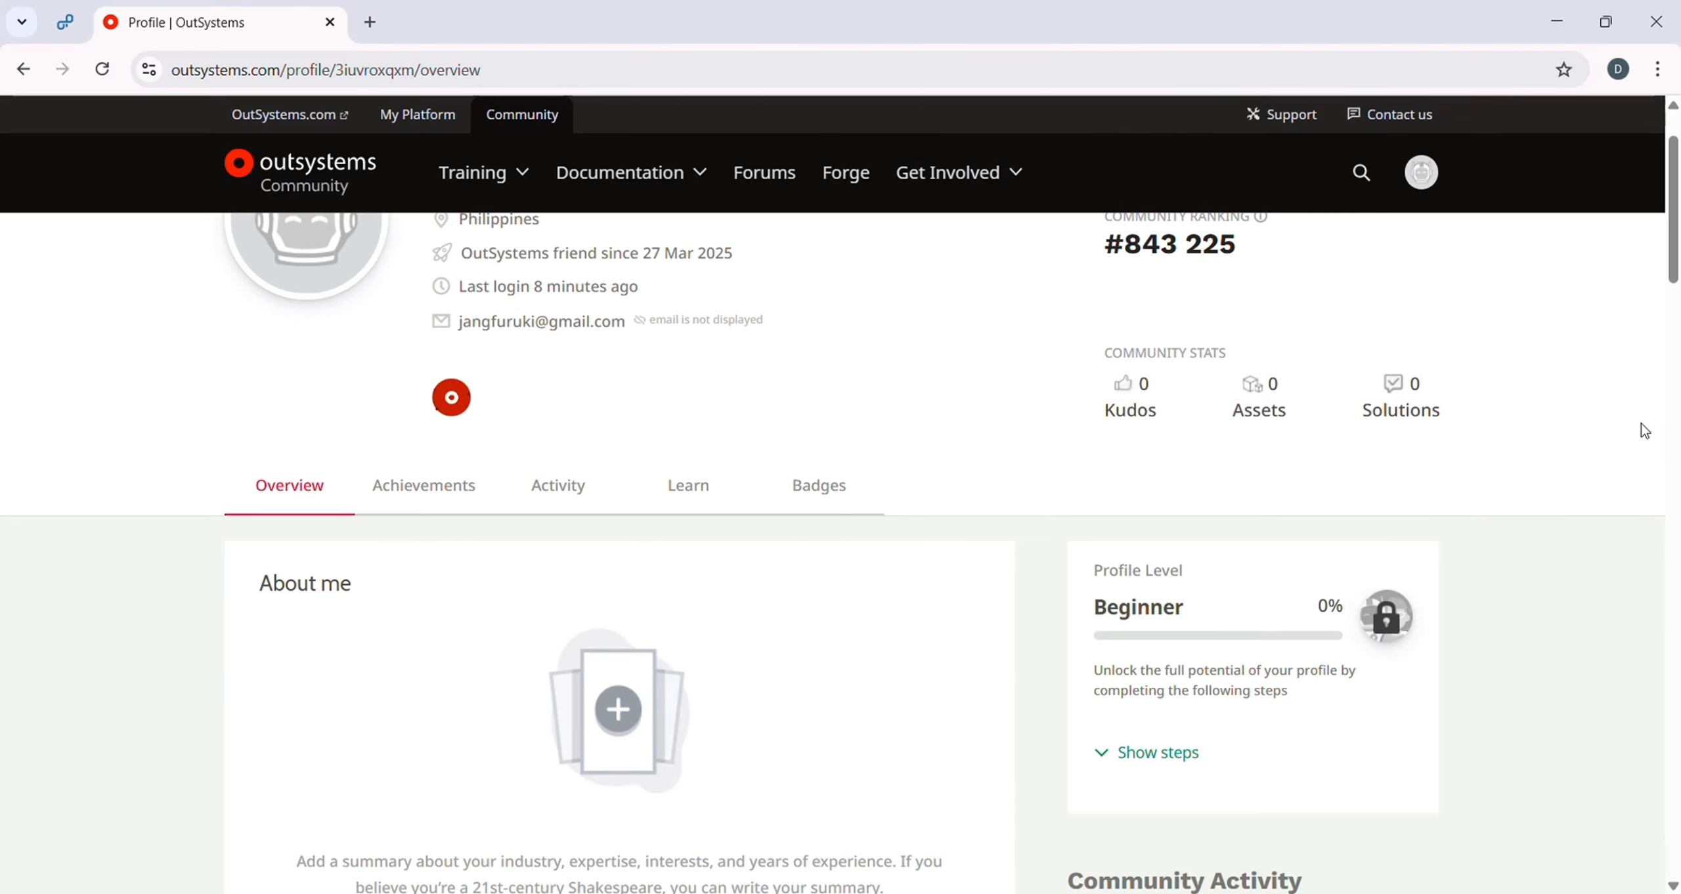
scroll(1645, 430, "down", 3)
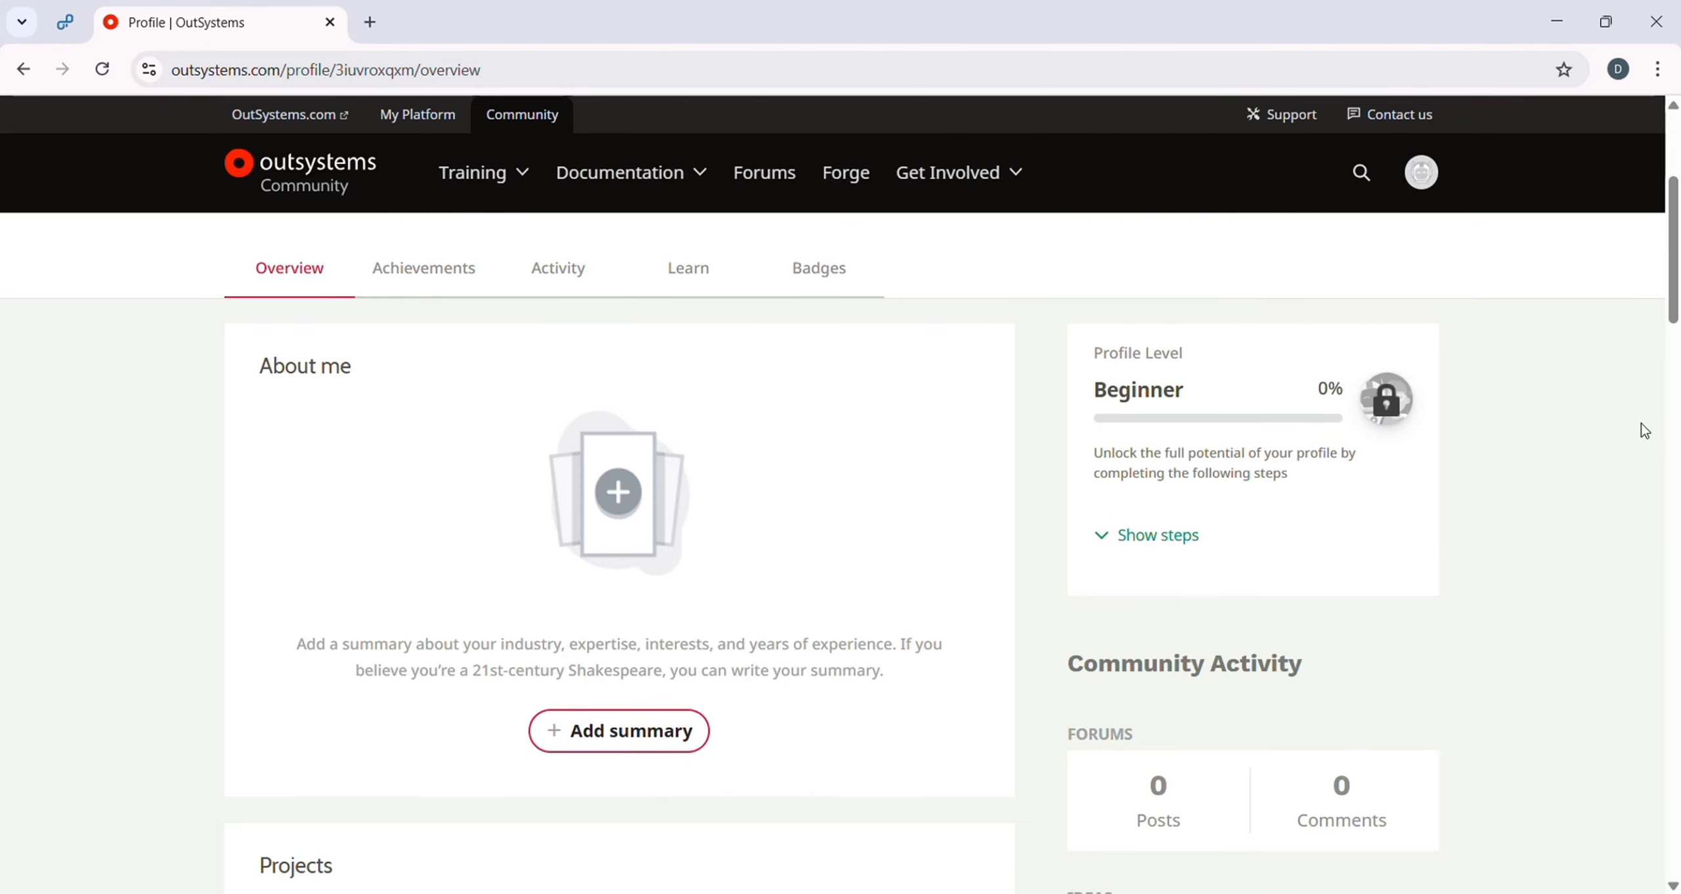
scroll(1644, 430, "down", 10)
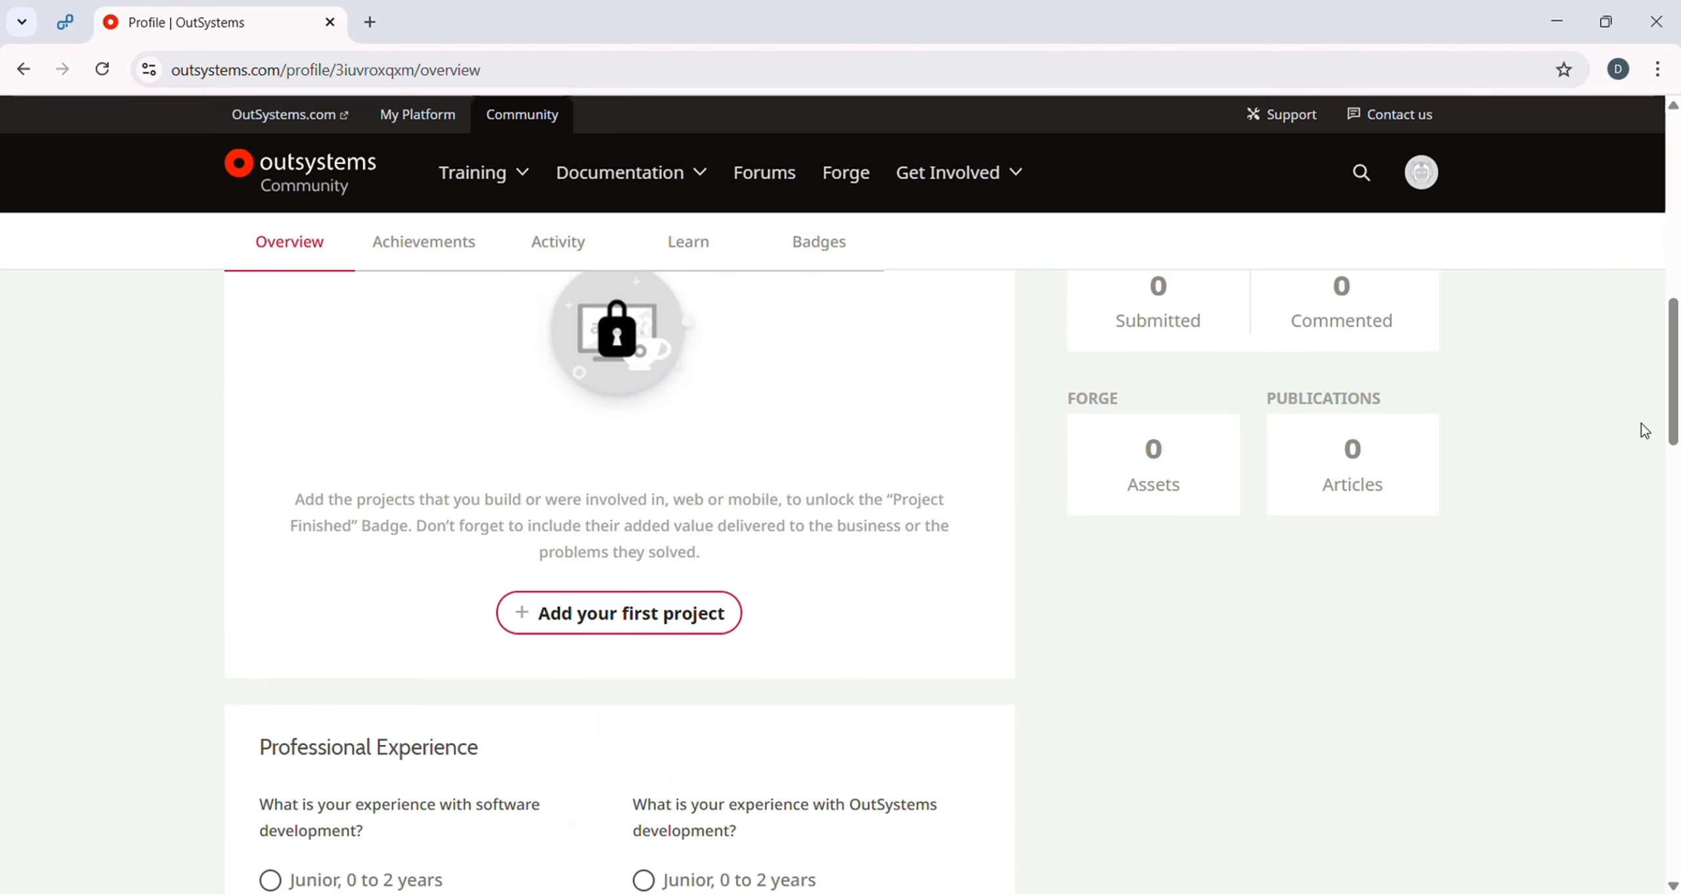
scroll(1644, 431, "down", 5)
scroll(1644, 430, "up", 12)
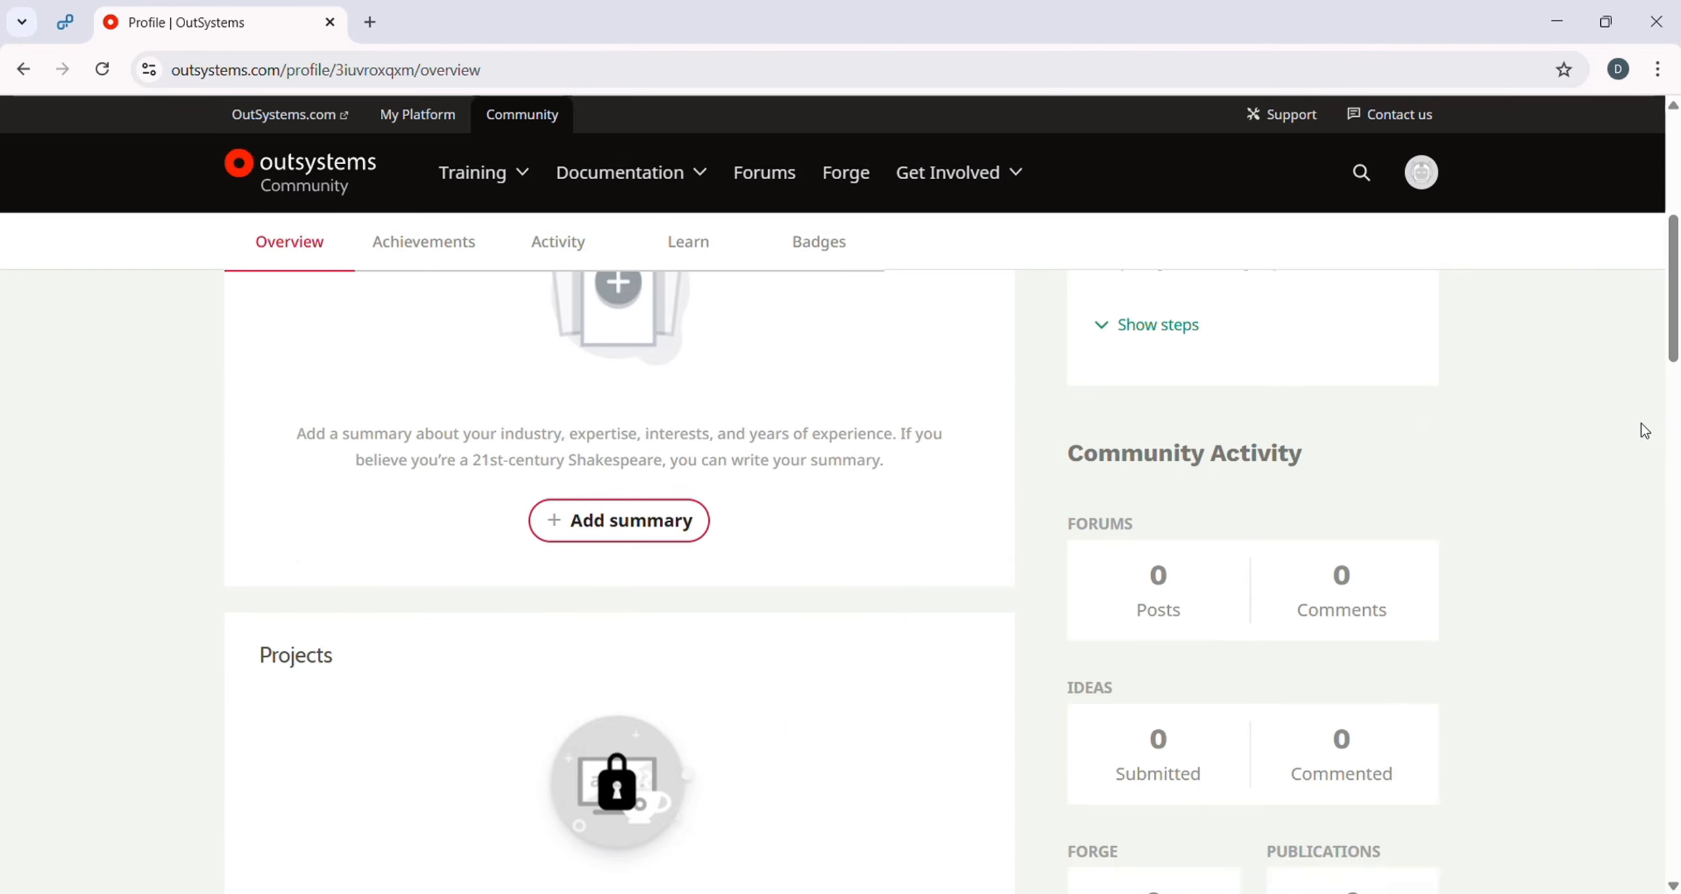
scroll(1645, 430, "up", 7)
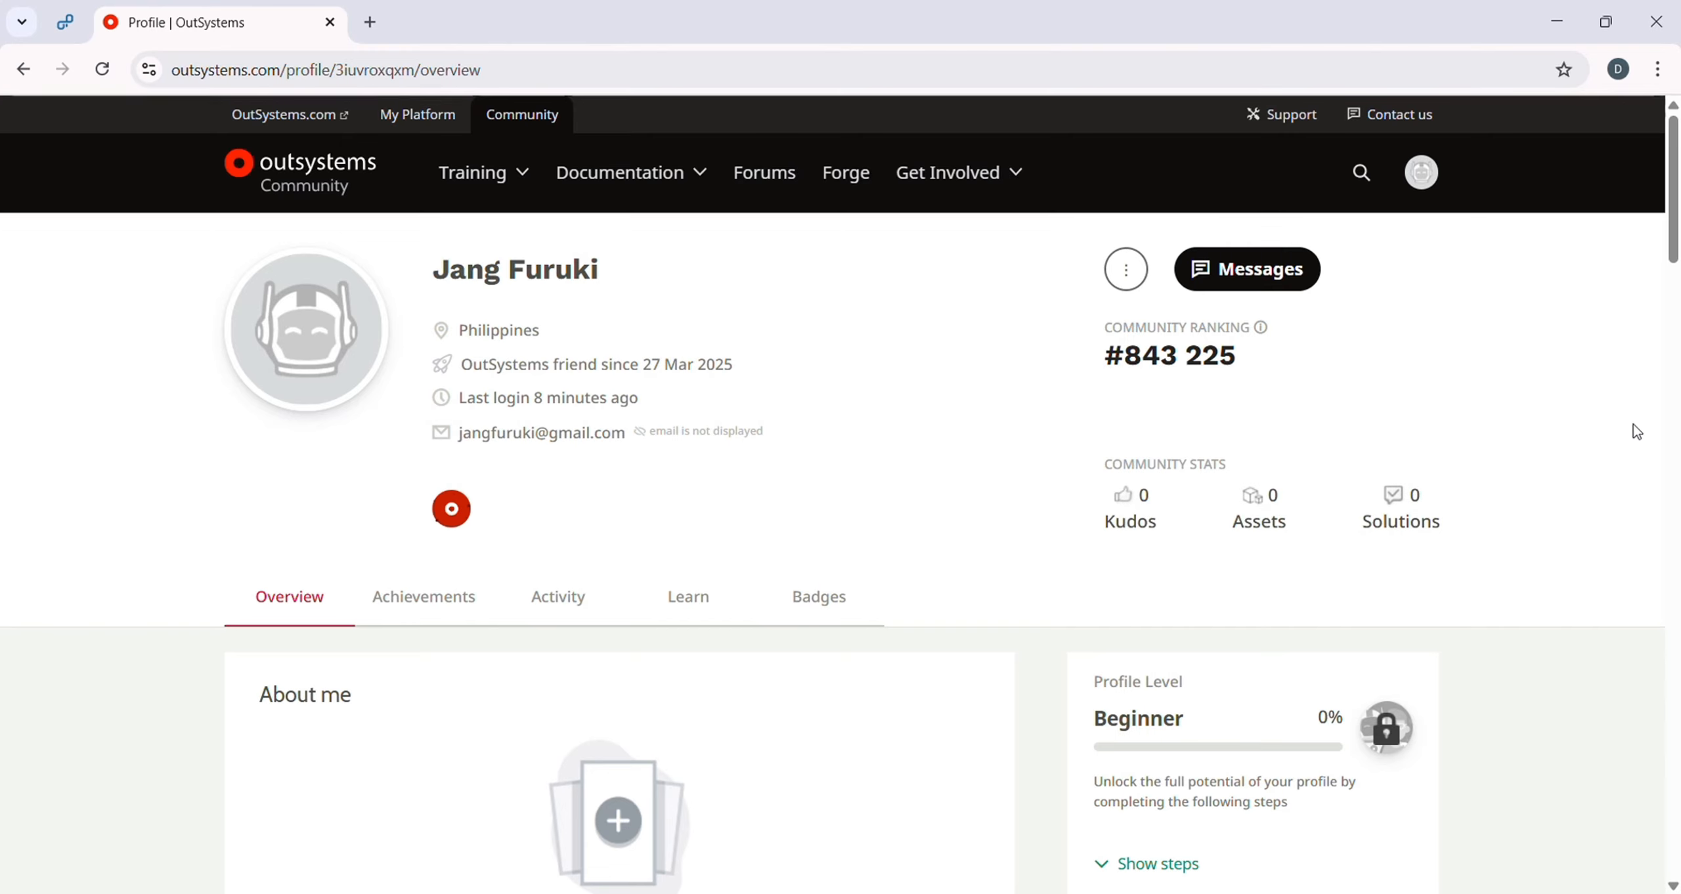
- View the account's Messages page and its Settings page
left_click(1421, 192)
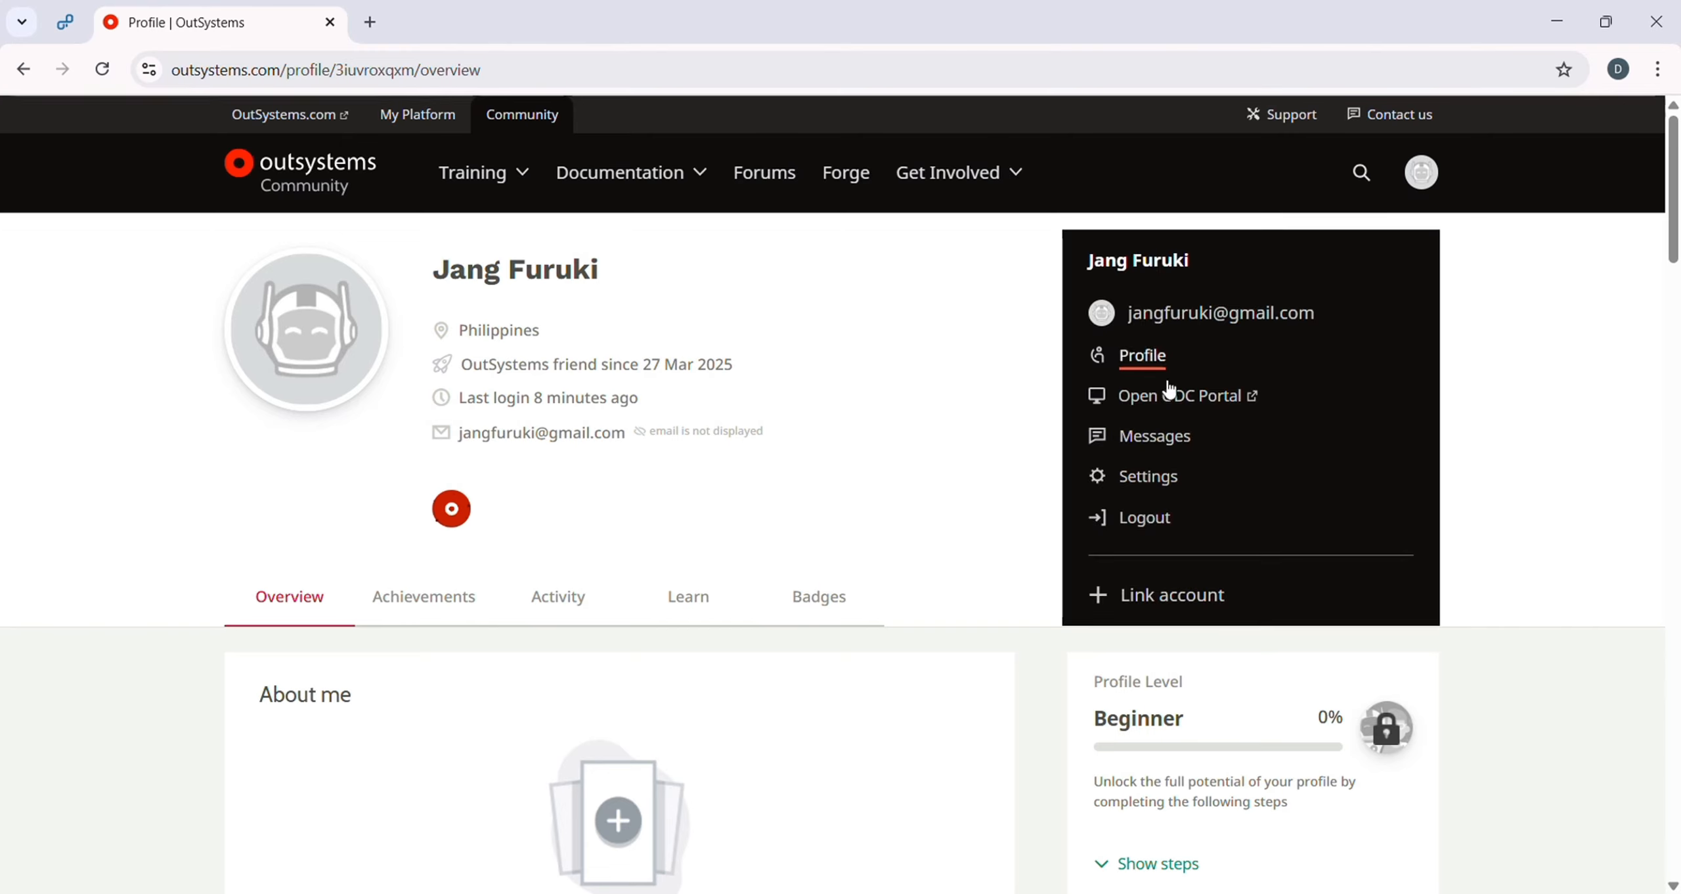
left_click(1154, 441)
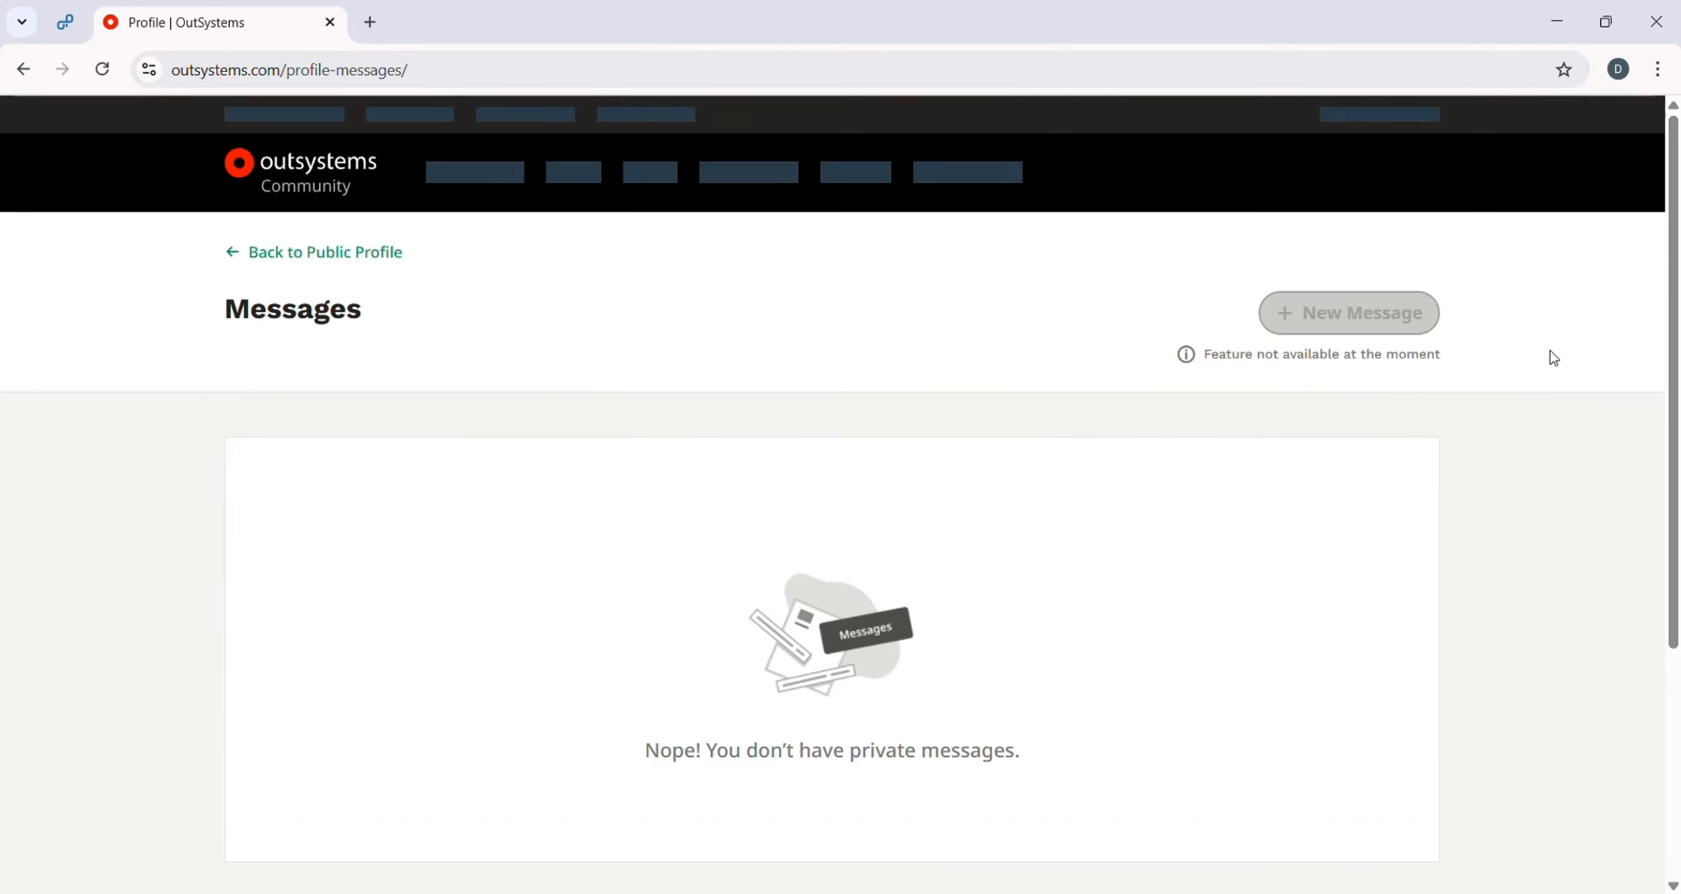
left_click(1413, 187)
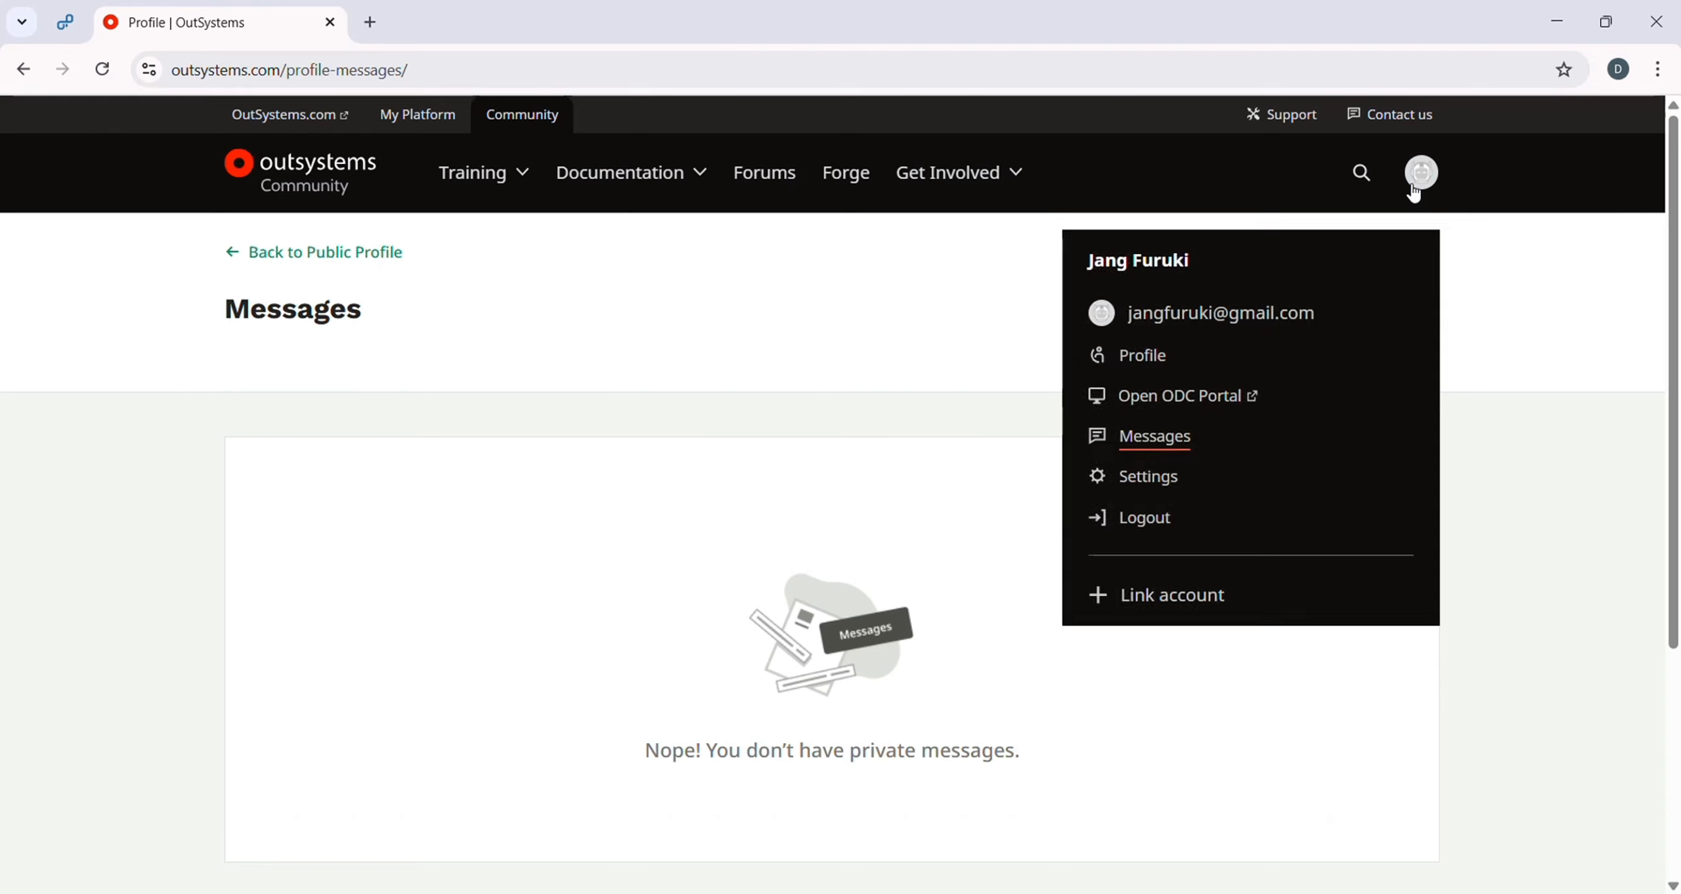
left_click(1161, 471)
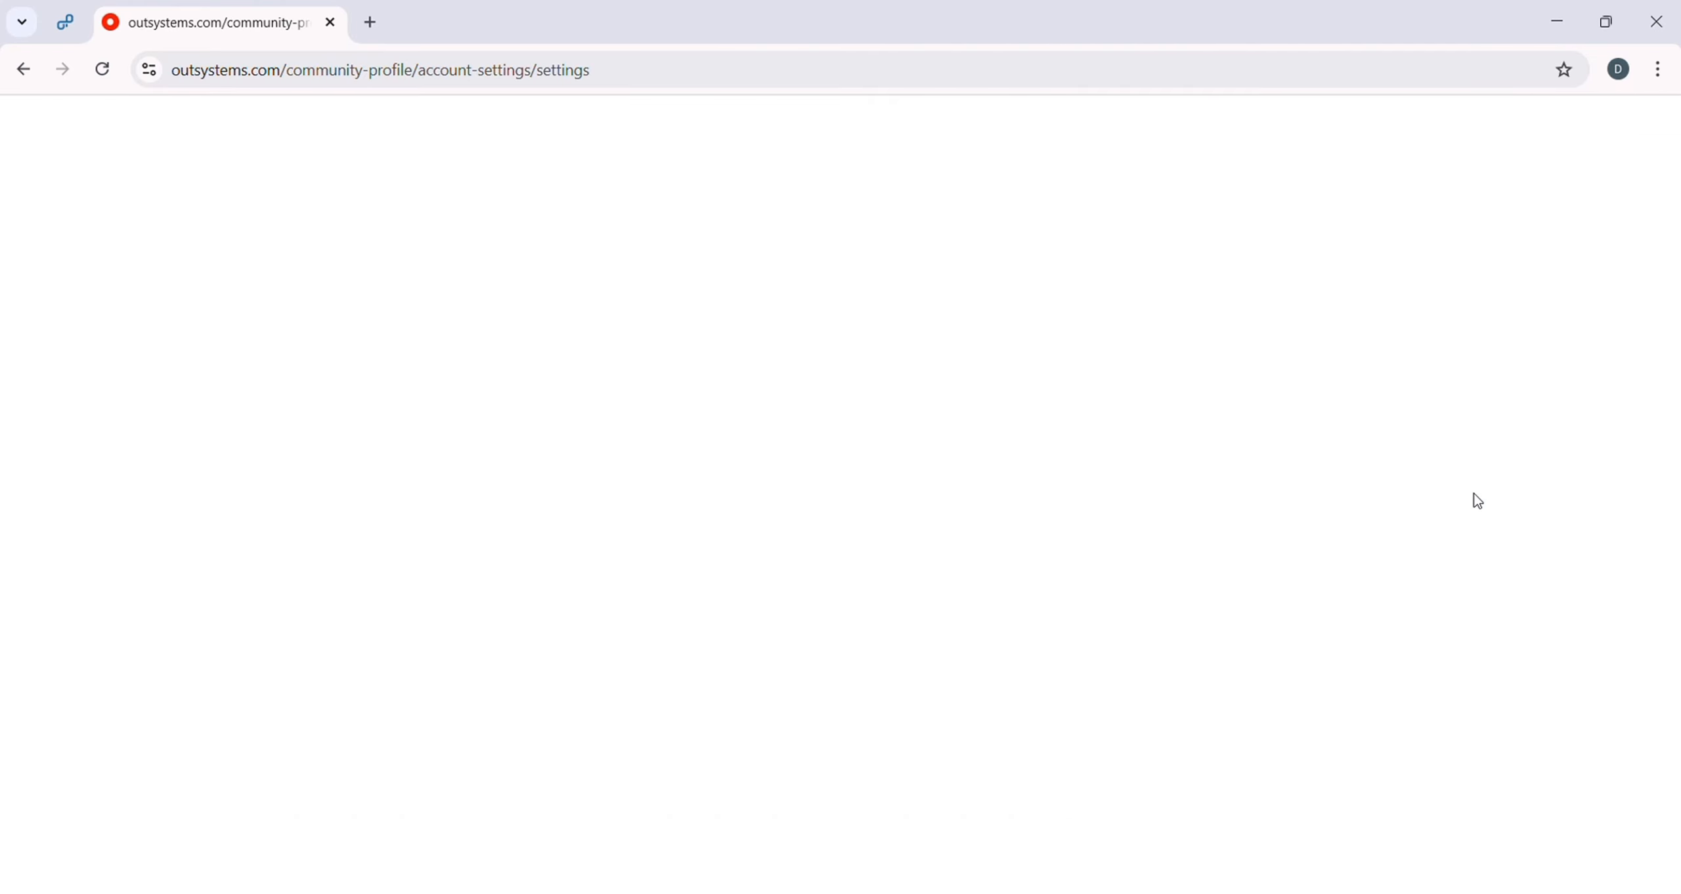
- Check the account menu options, and start the OutSystems Community tour for people new to low-code
left_click(1420, 189)
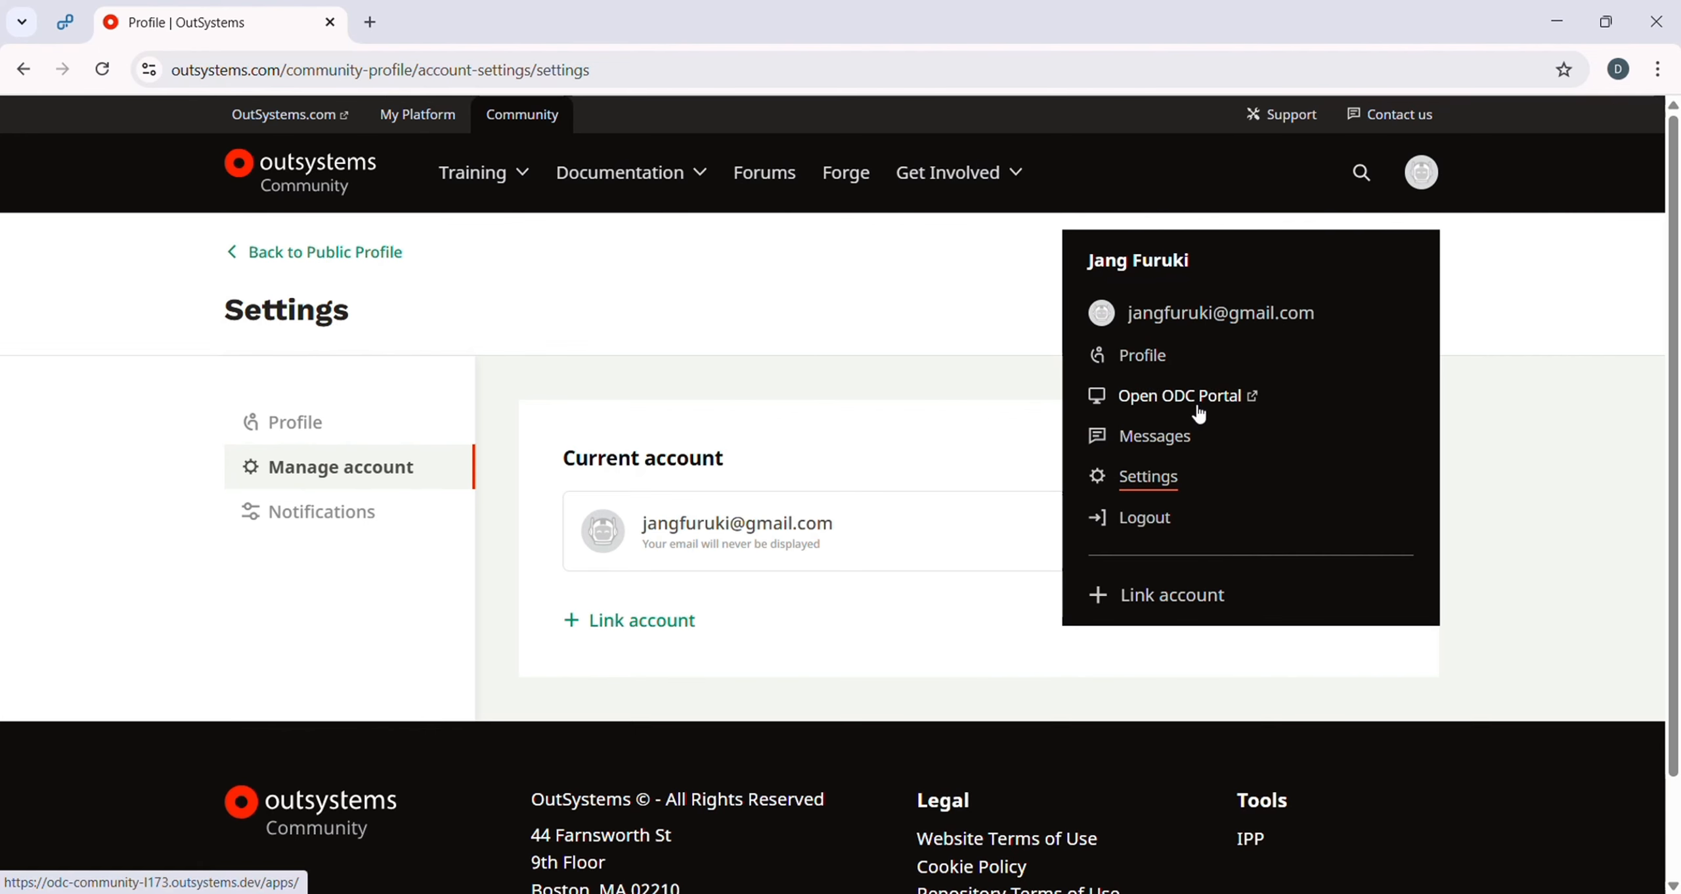
left_click(904, 326)
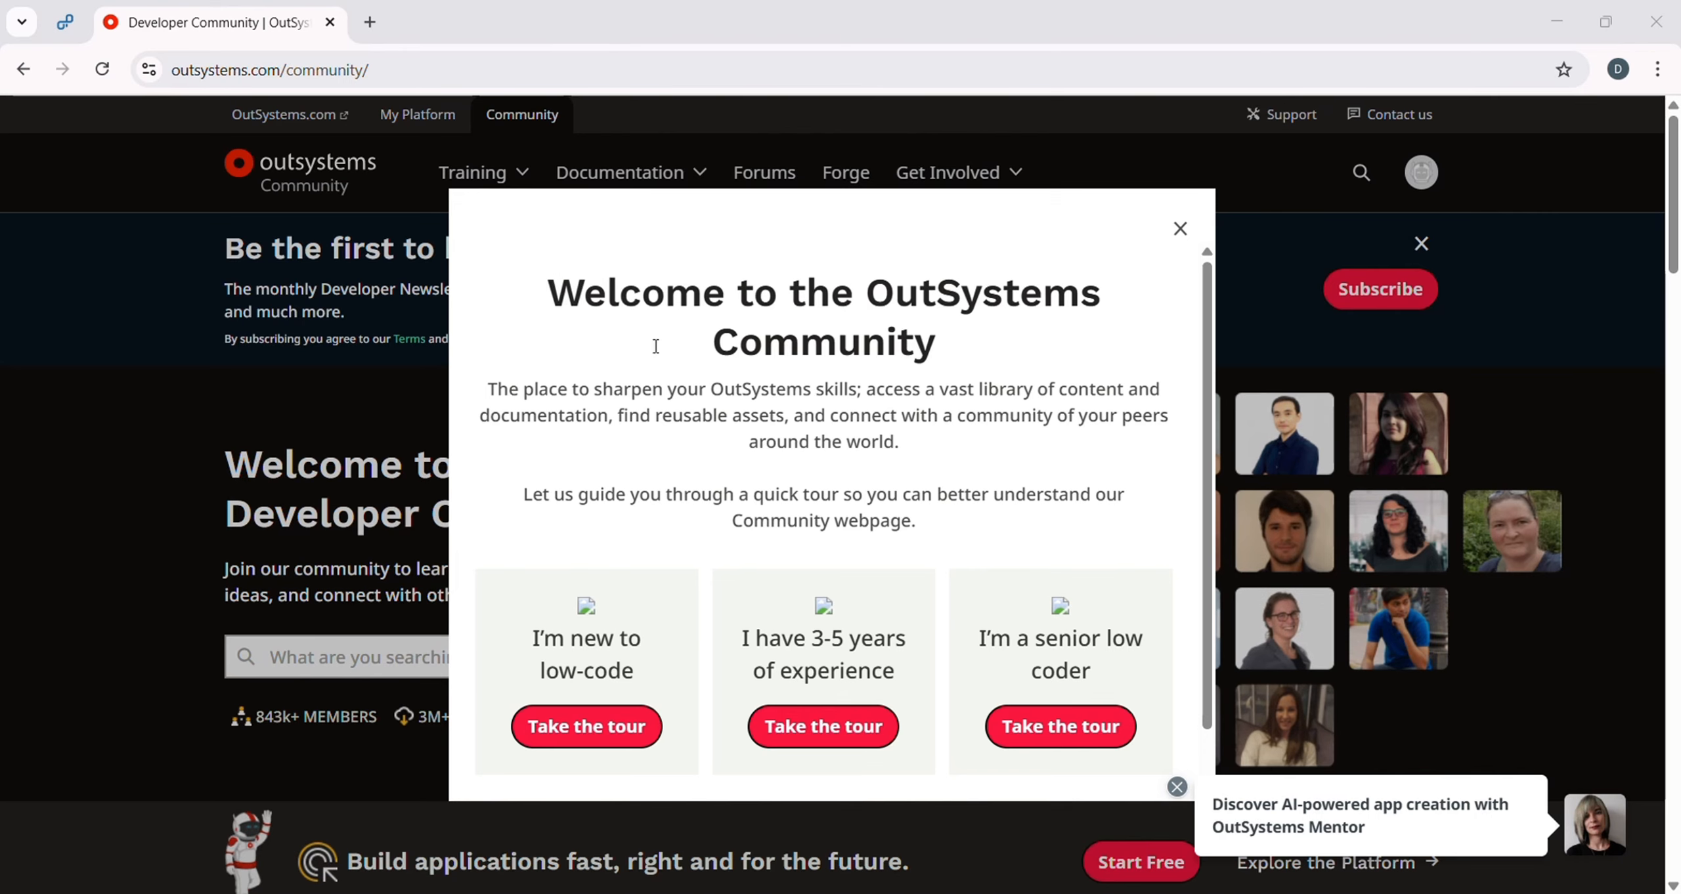
left_click(630, 726)
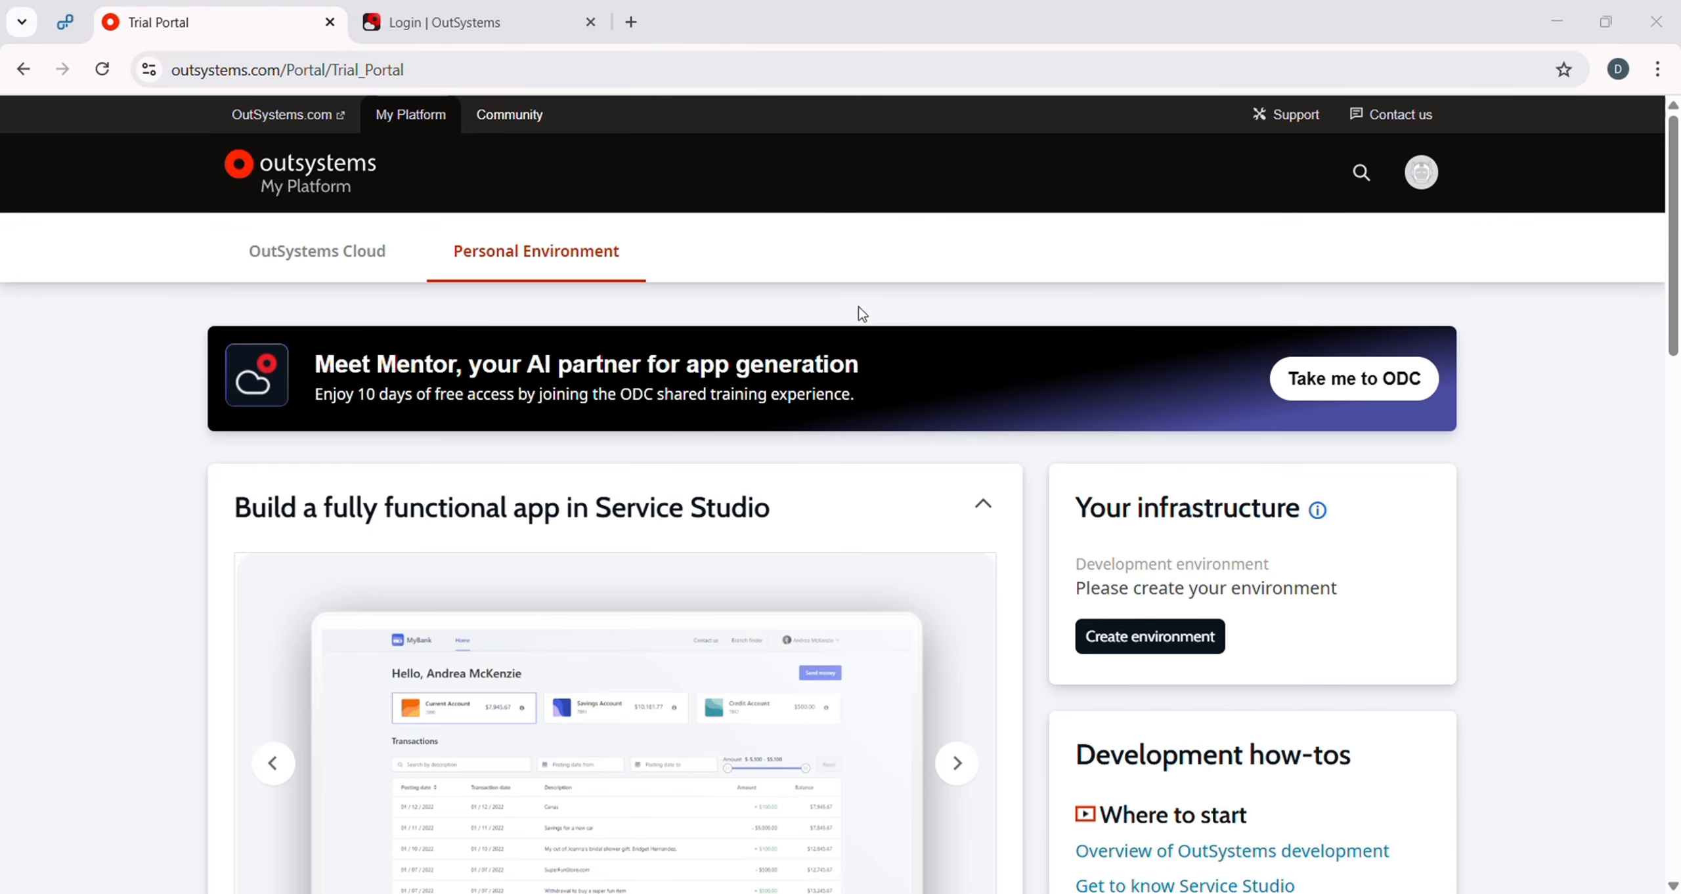
- Download Service Studio from the trial portal's Tools section and show the recent download history
scroll(906, 368, "down", 1)
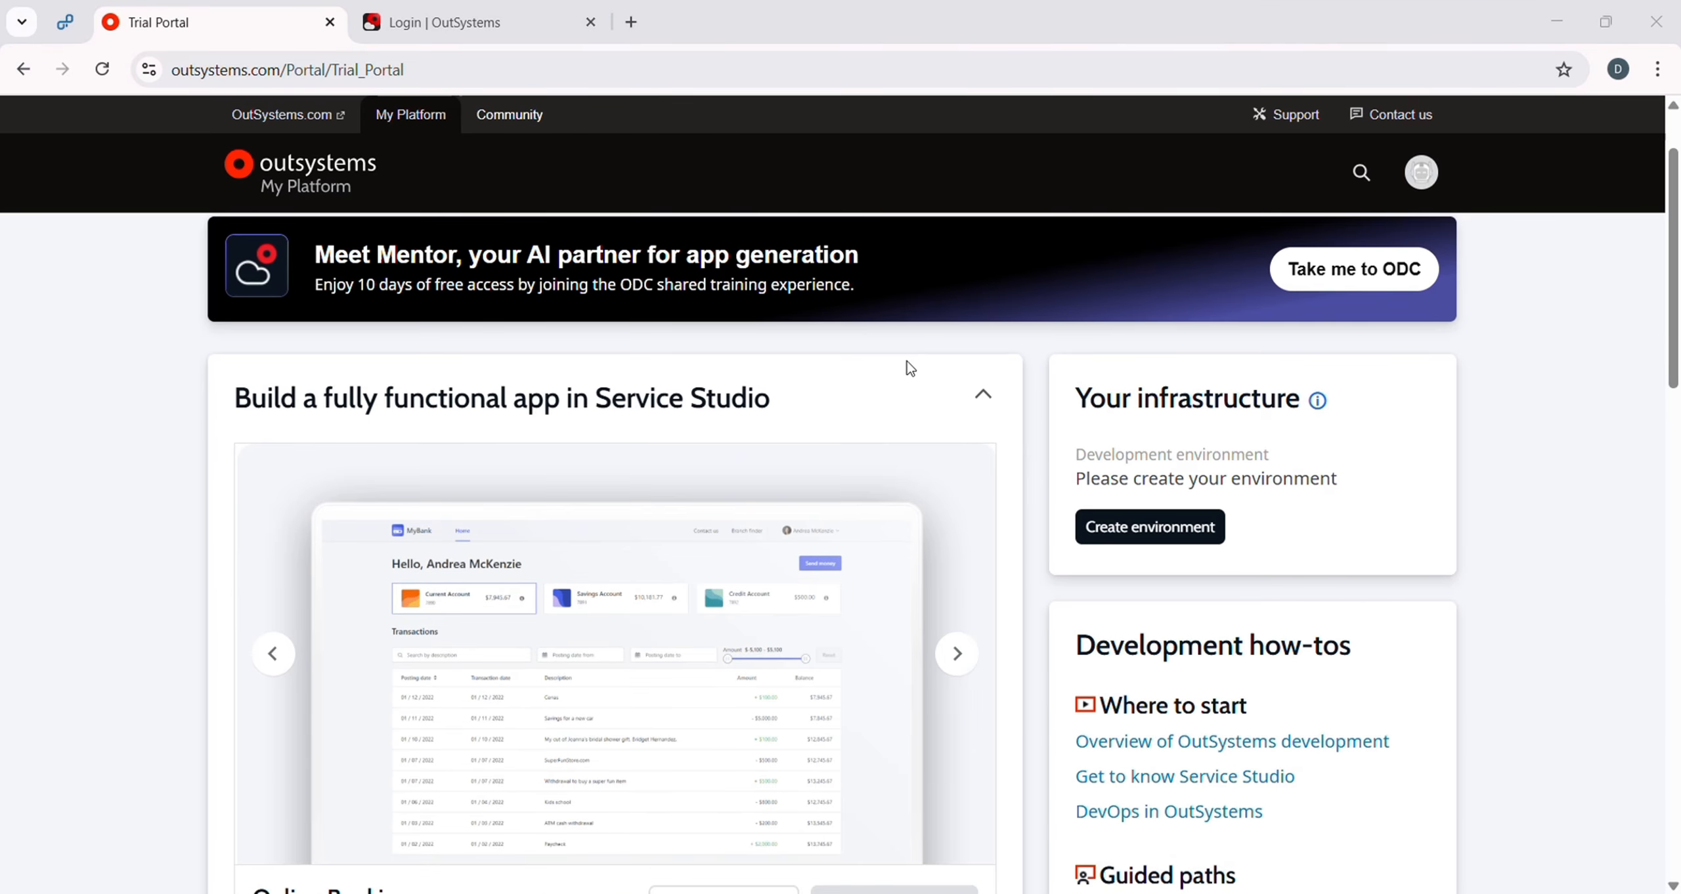
scroll(909, 367, "down", 3)
scroll(909, 368, "down", 1)
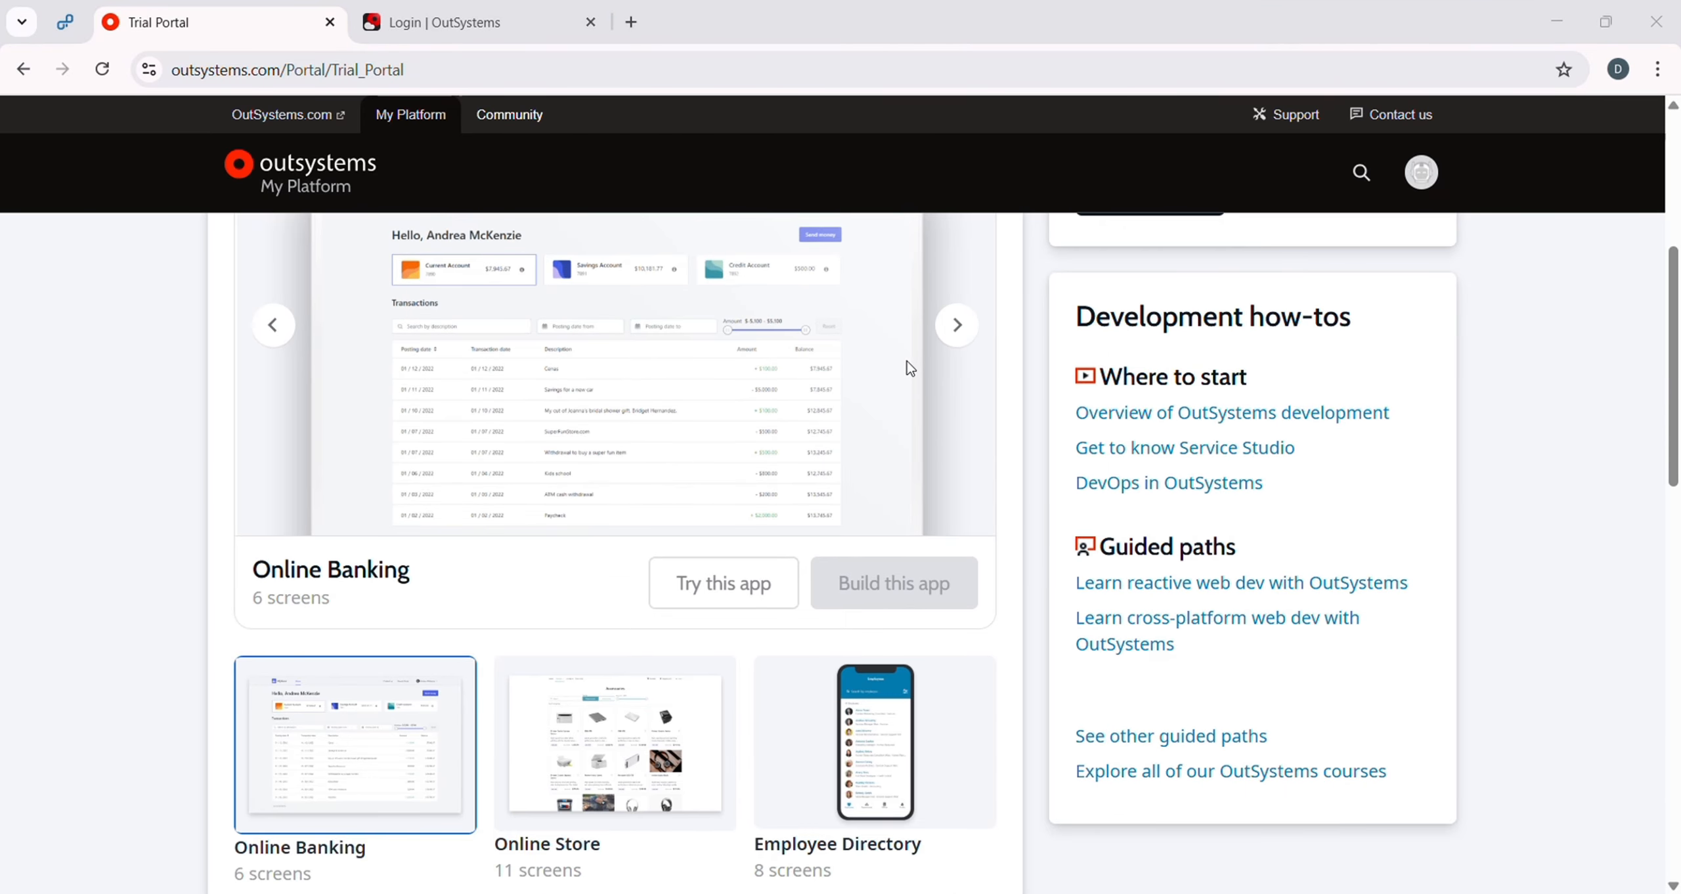
scroll(909, 367, "down", 2)
scroll(909, 367, "down", 1)
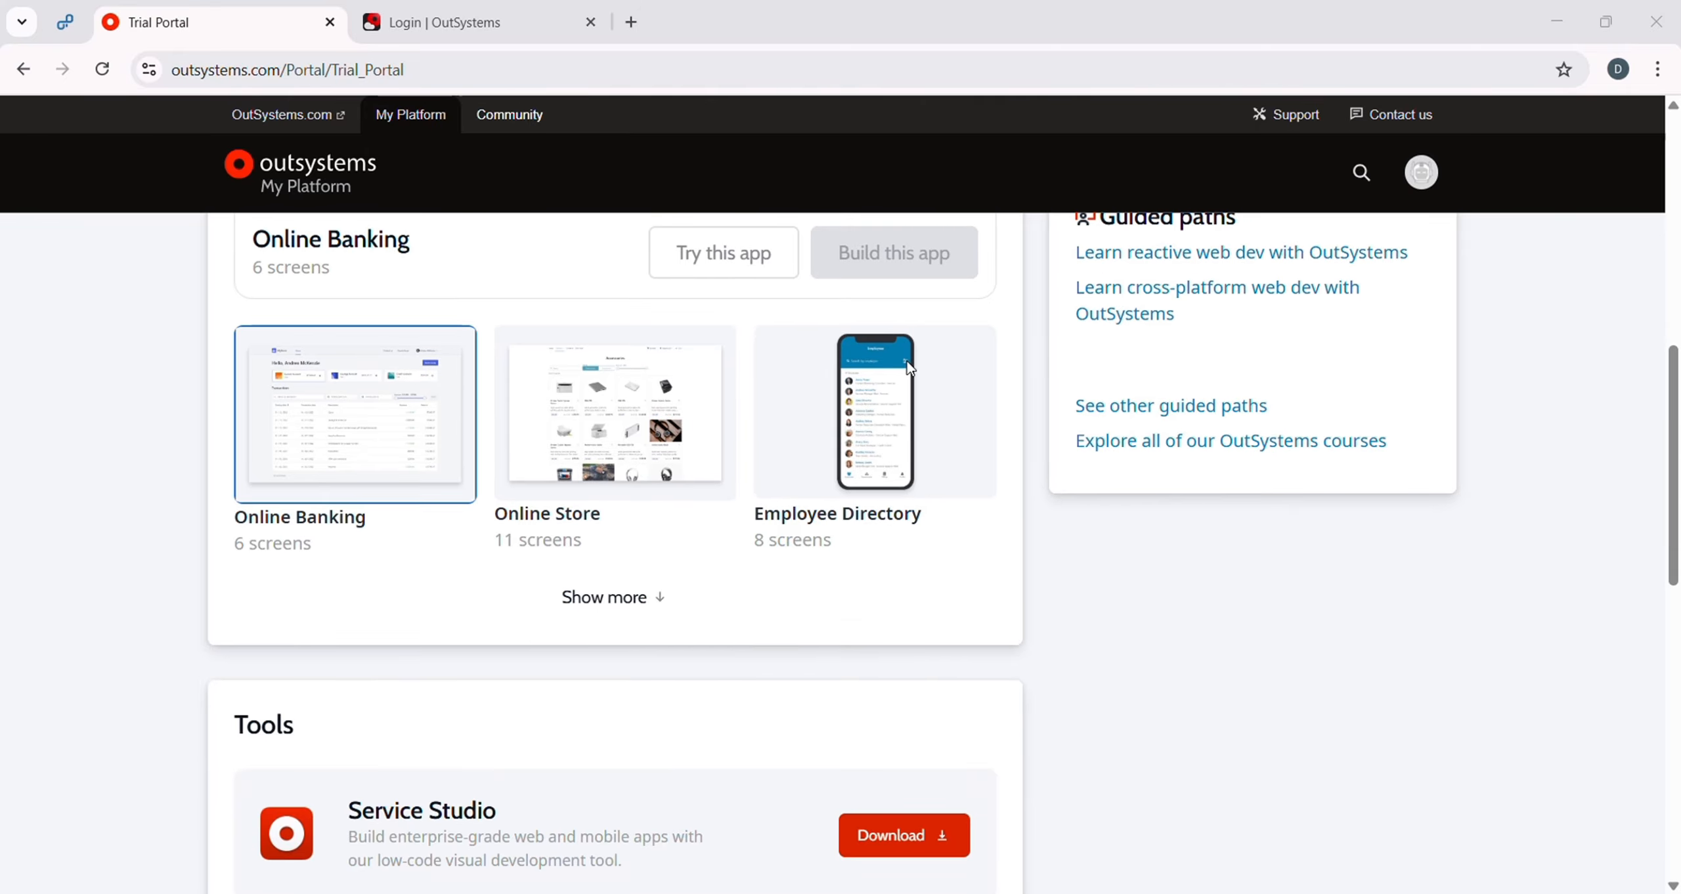
scroll(909, 368, "down", 2)
scroll(909, 368, "down", 1)
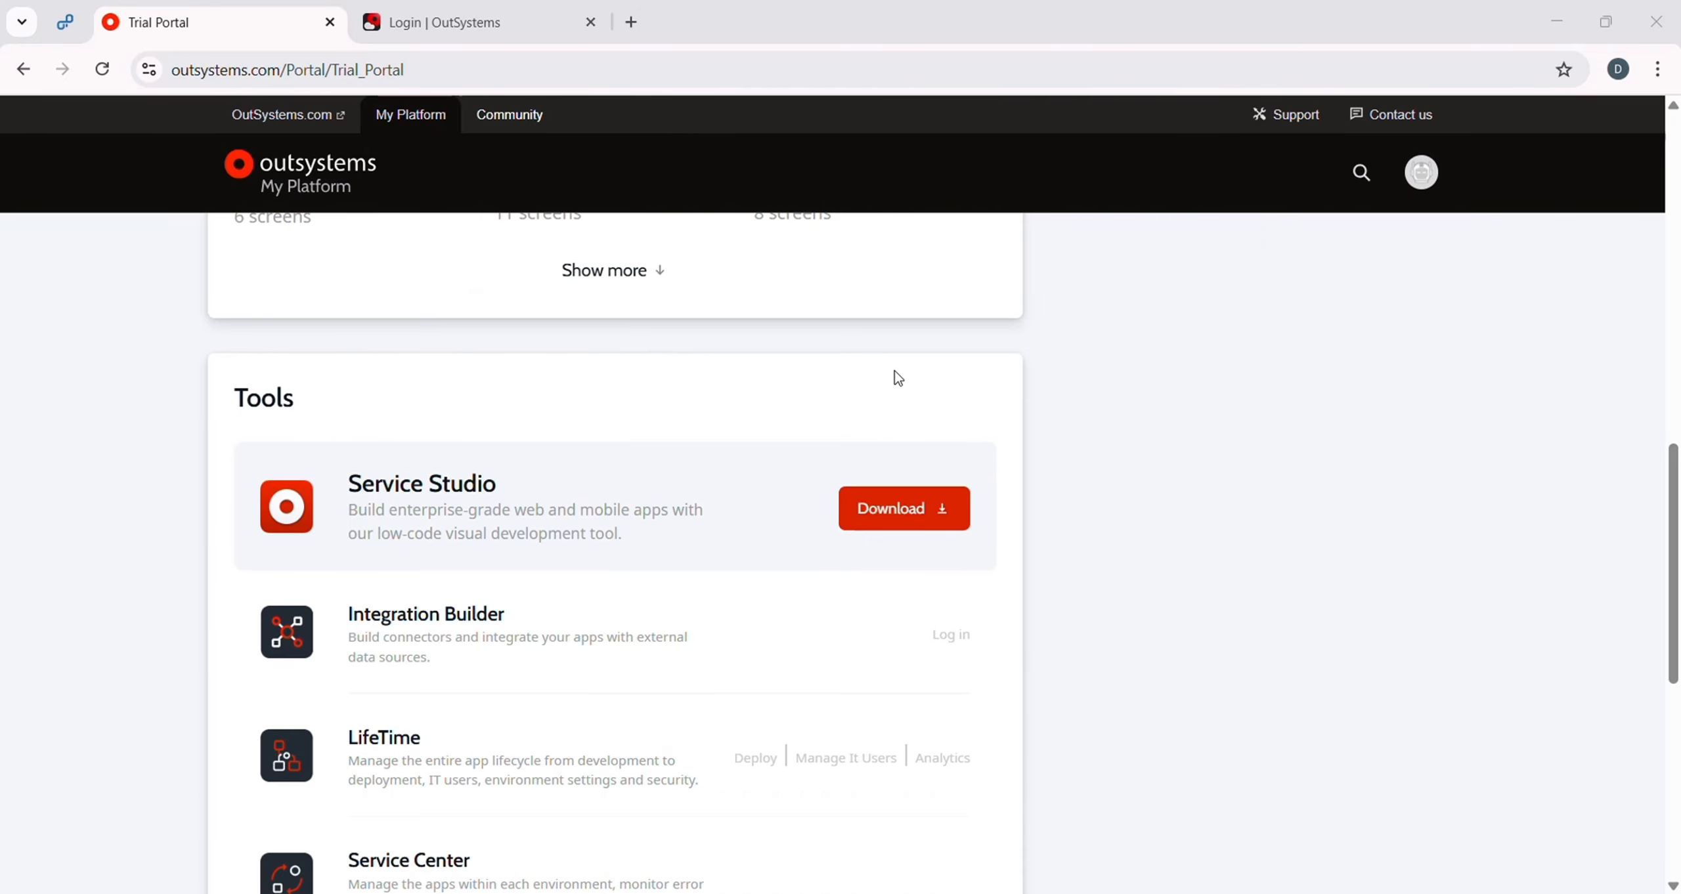
left_click(882, 517)
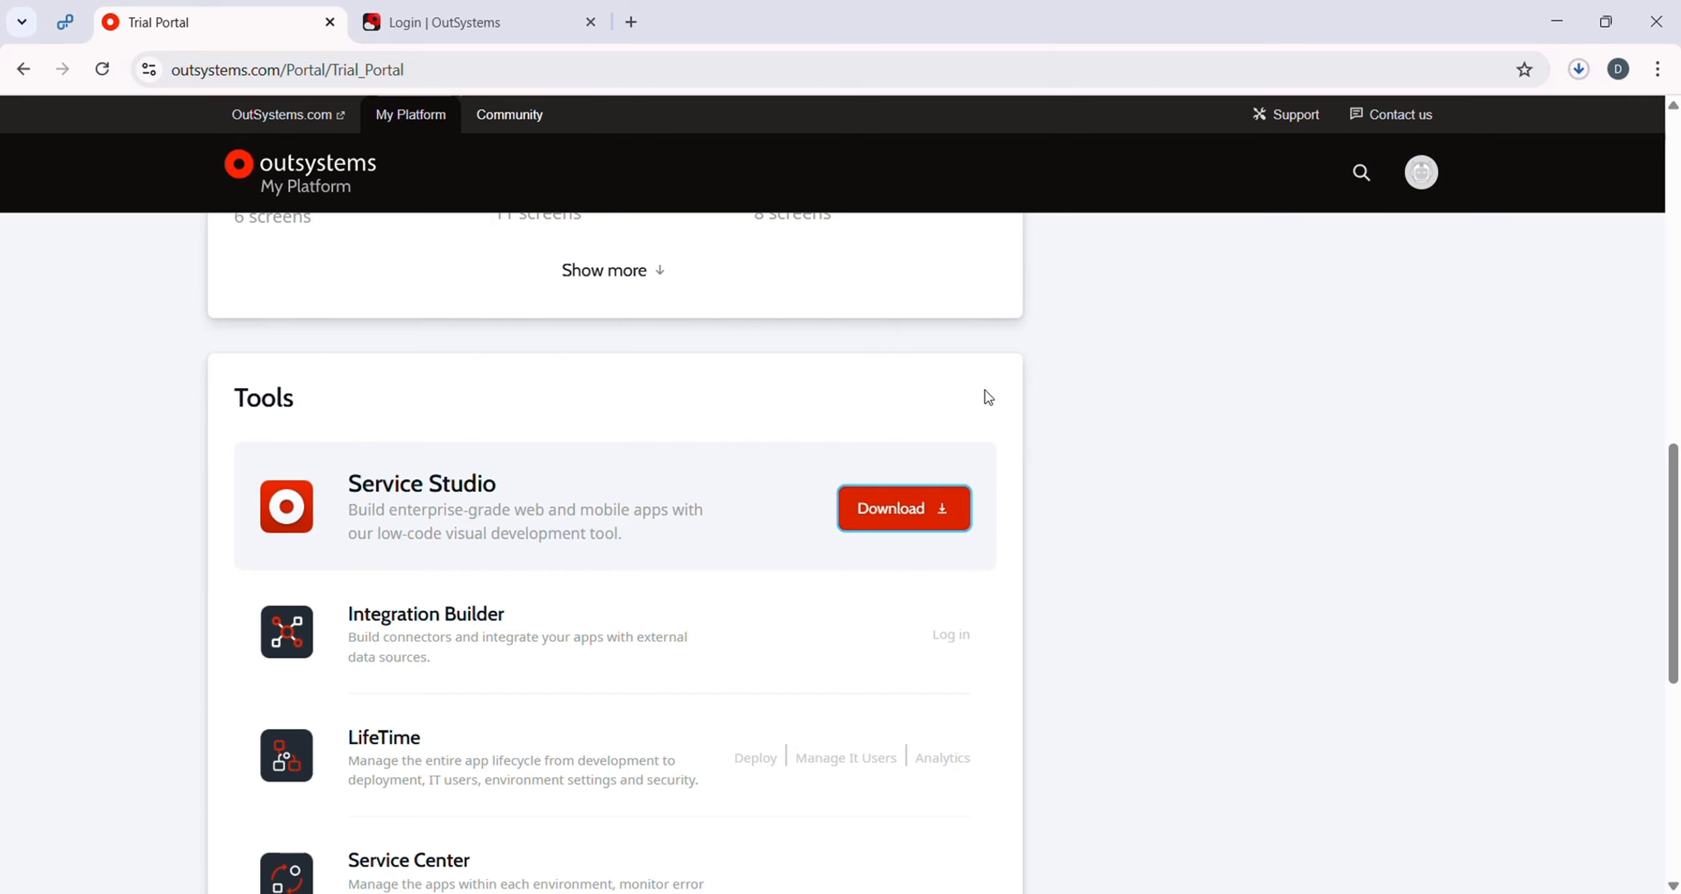
left_click(1580, 79)
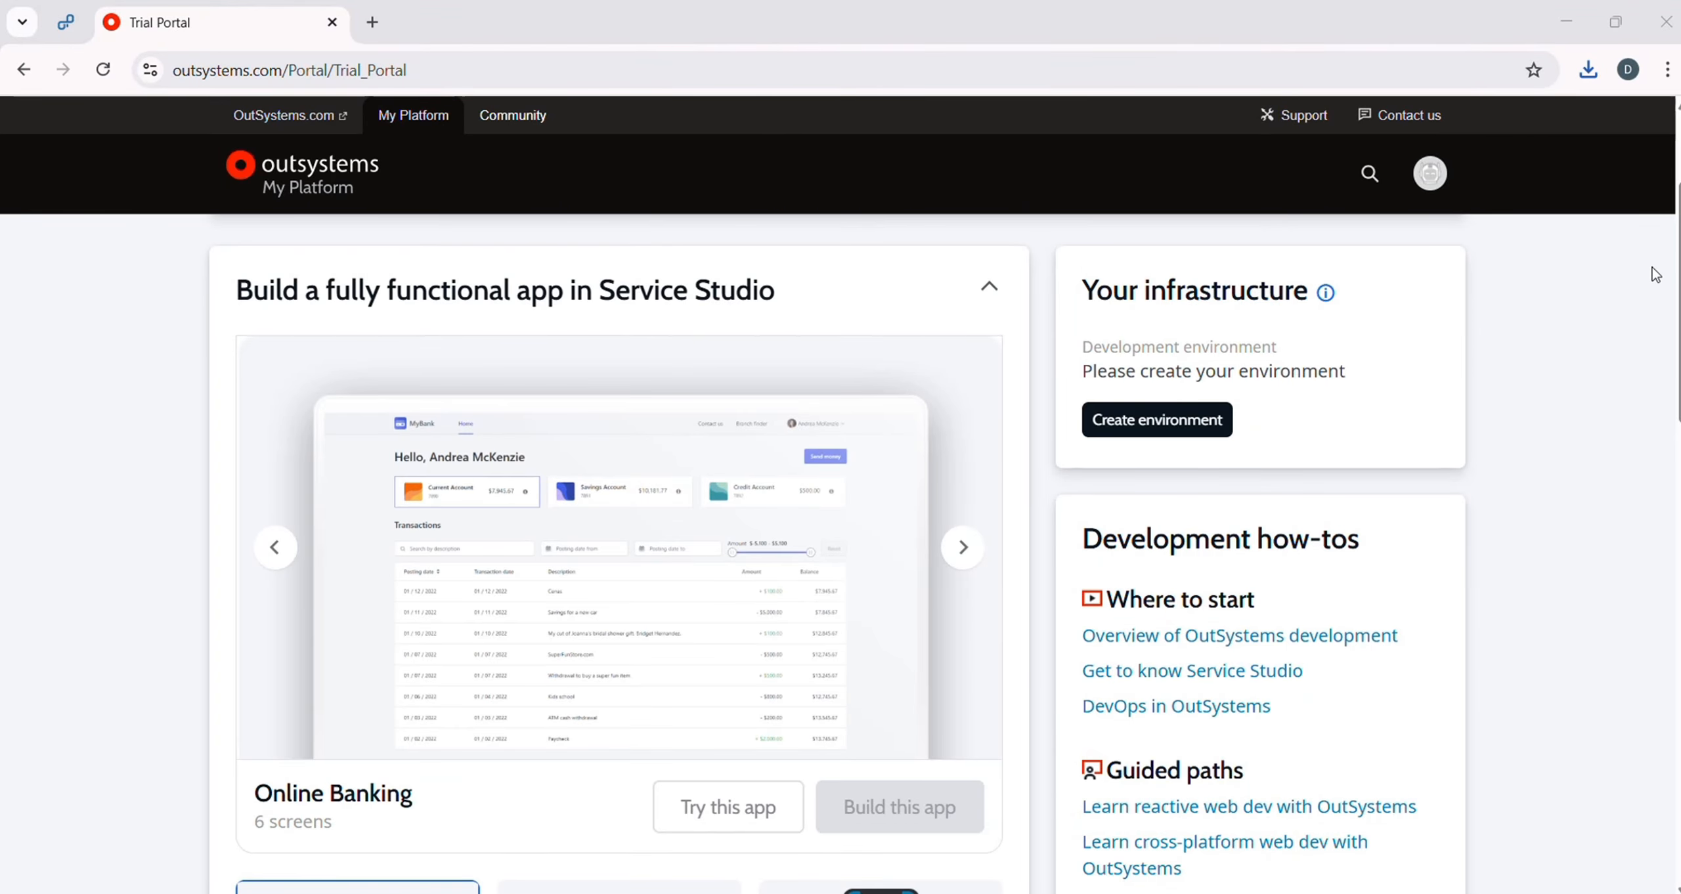
left_click(1588, 69)
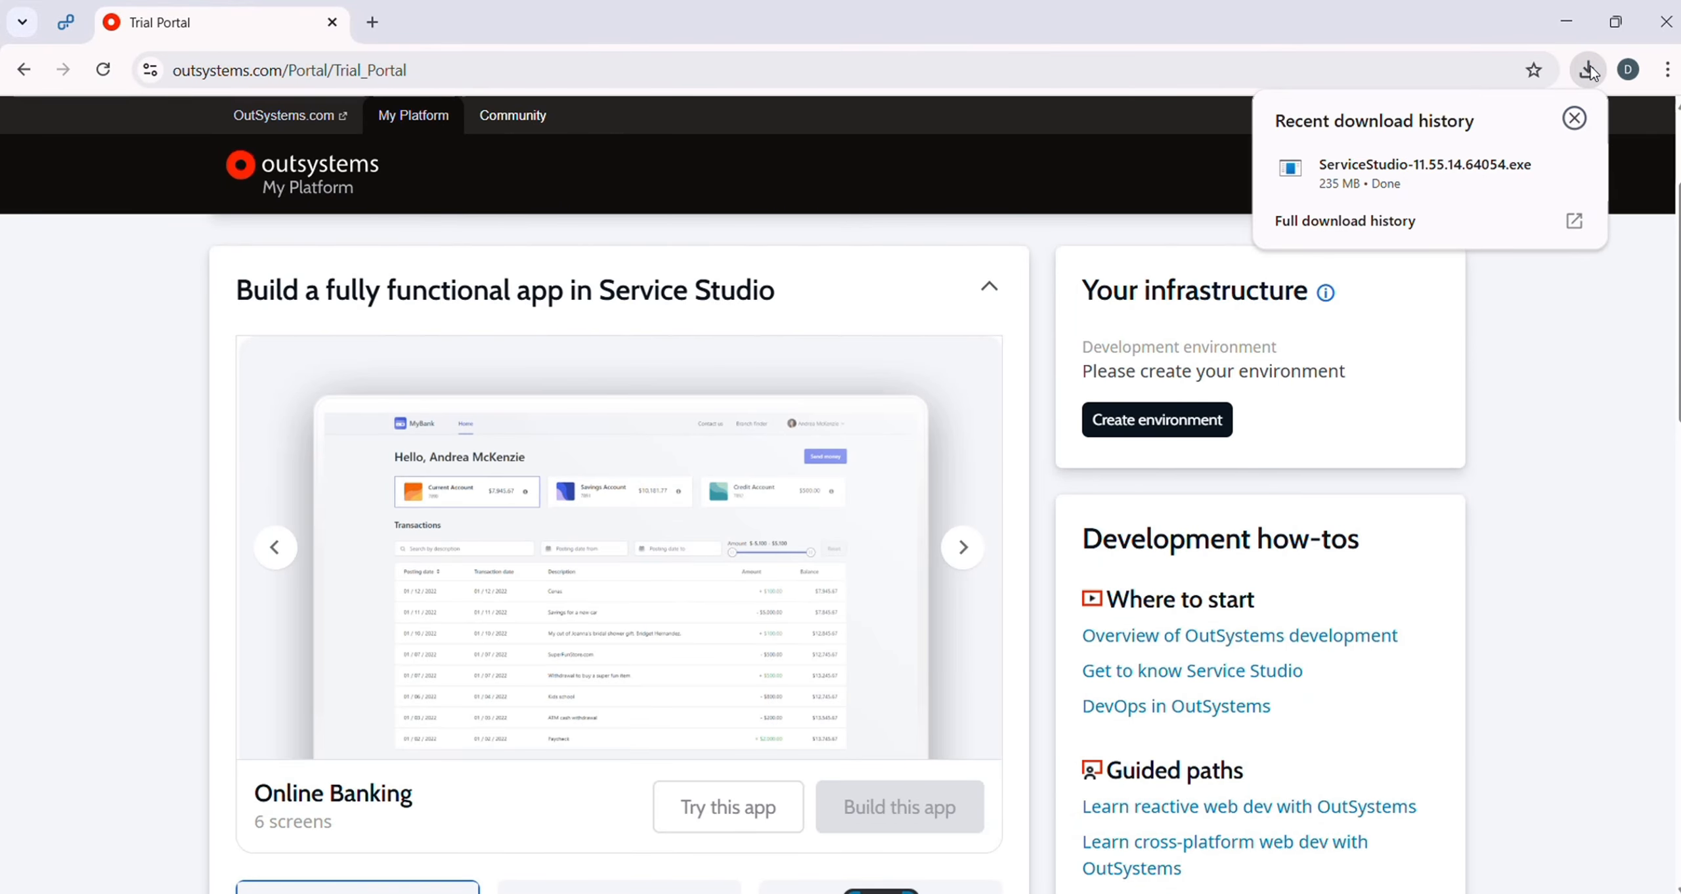
- Install Service Studio from the downloaded installer in the default folder, and close its first mobile app tutorial
left_click(1436, 189)
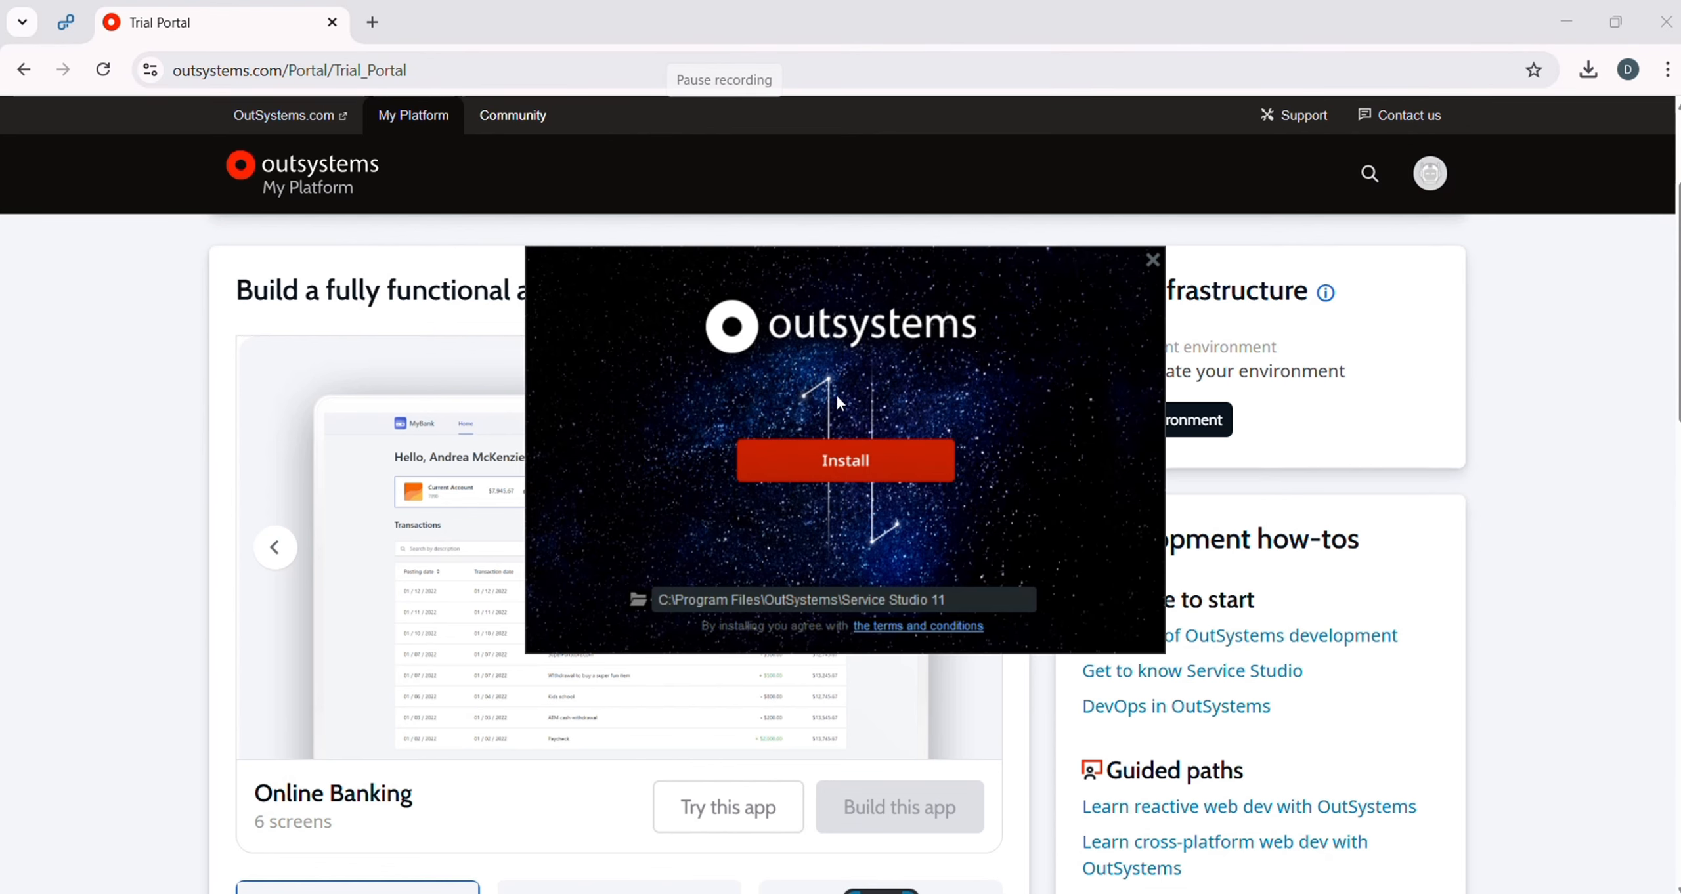
left_click(851, 468)
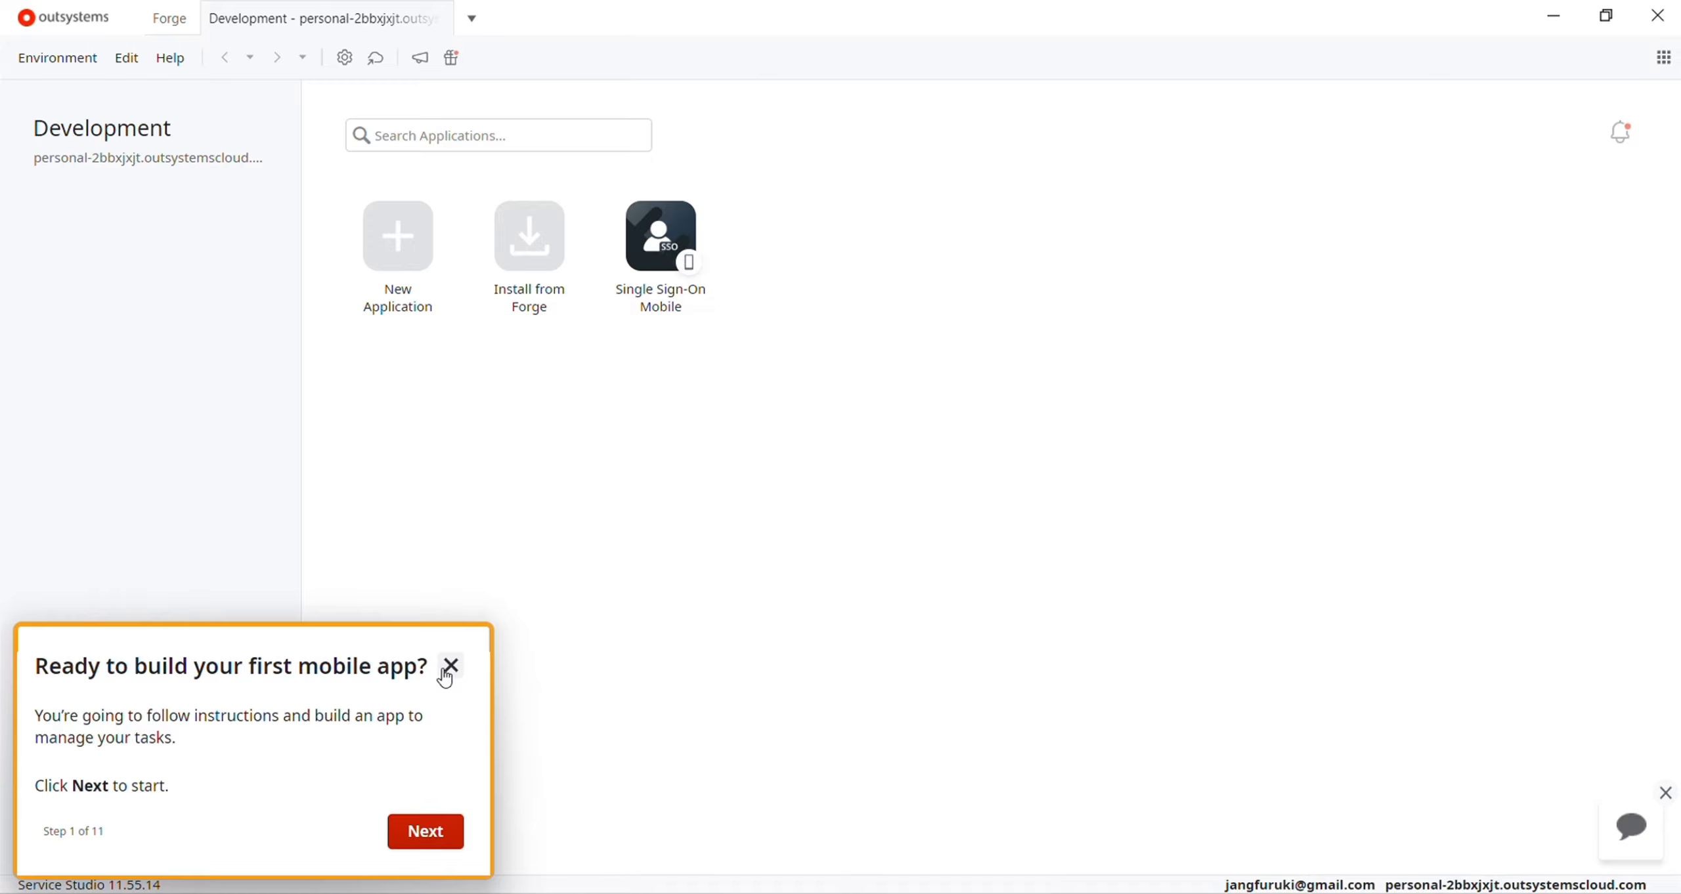
left_click(449, 667)
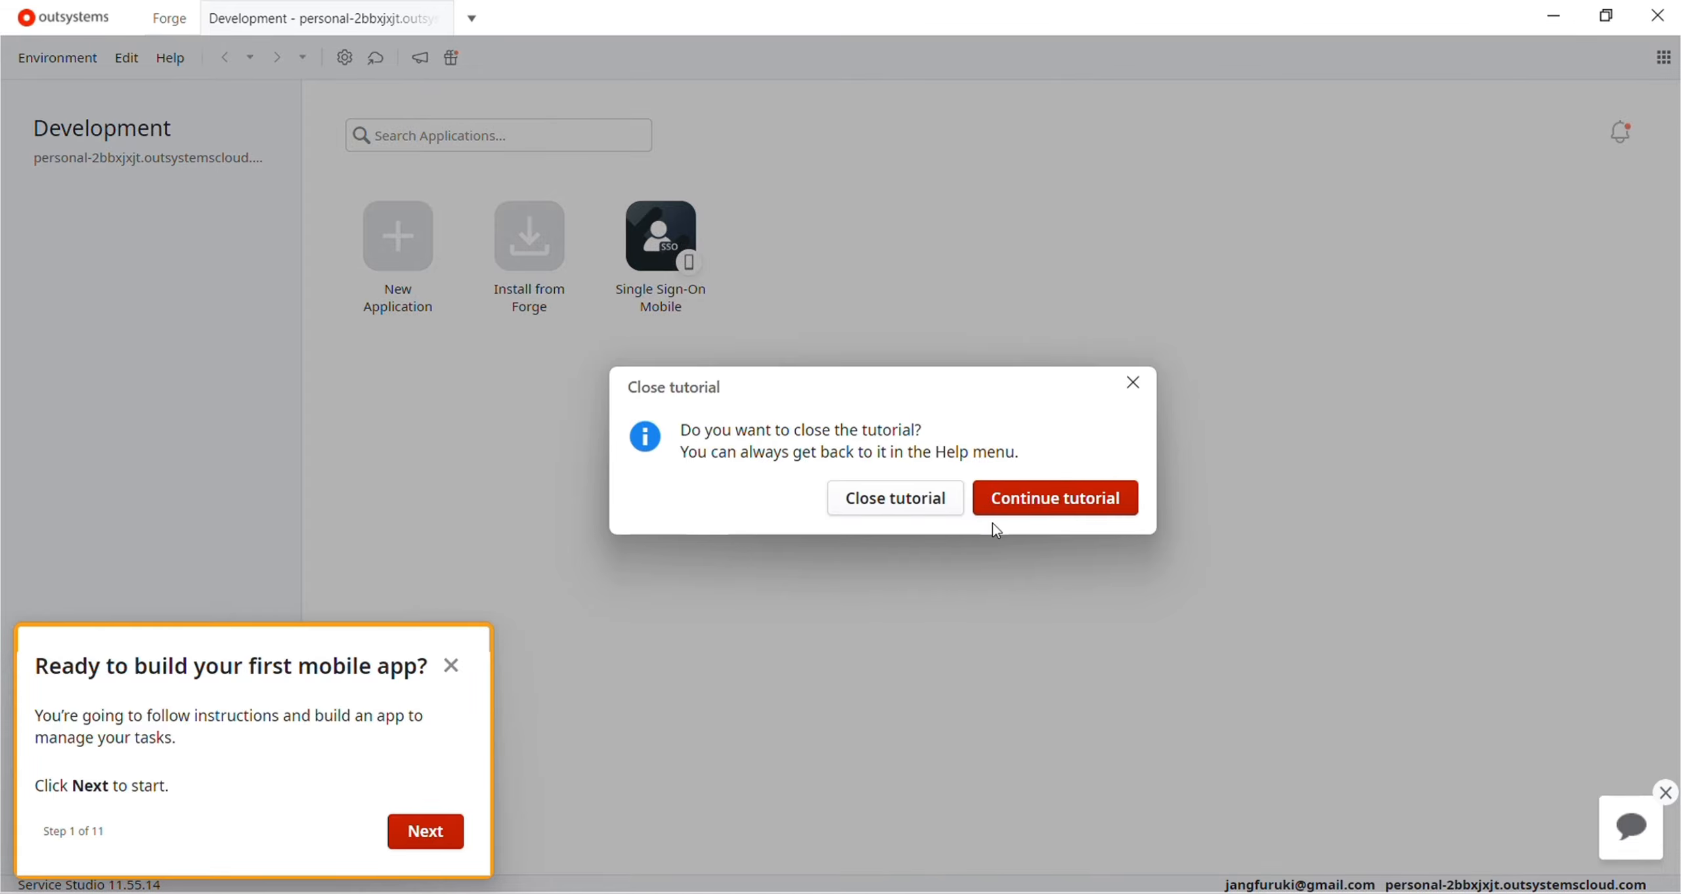
left_click(942, 508)
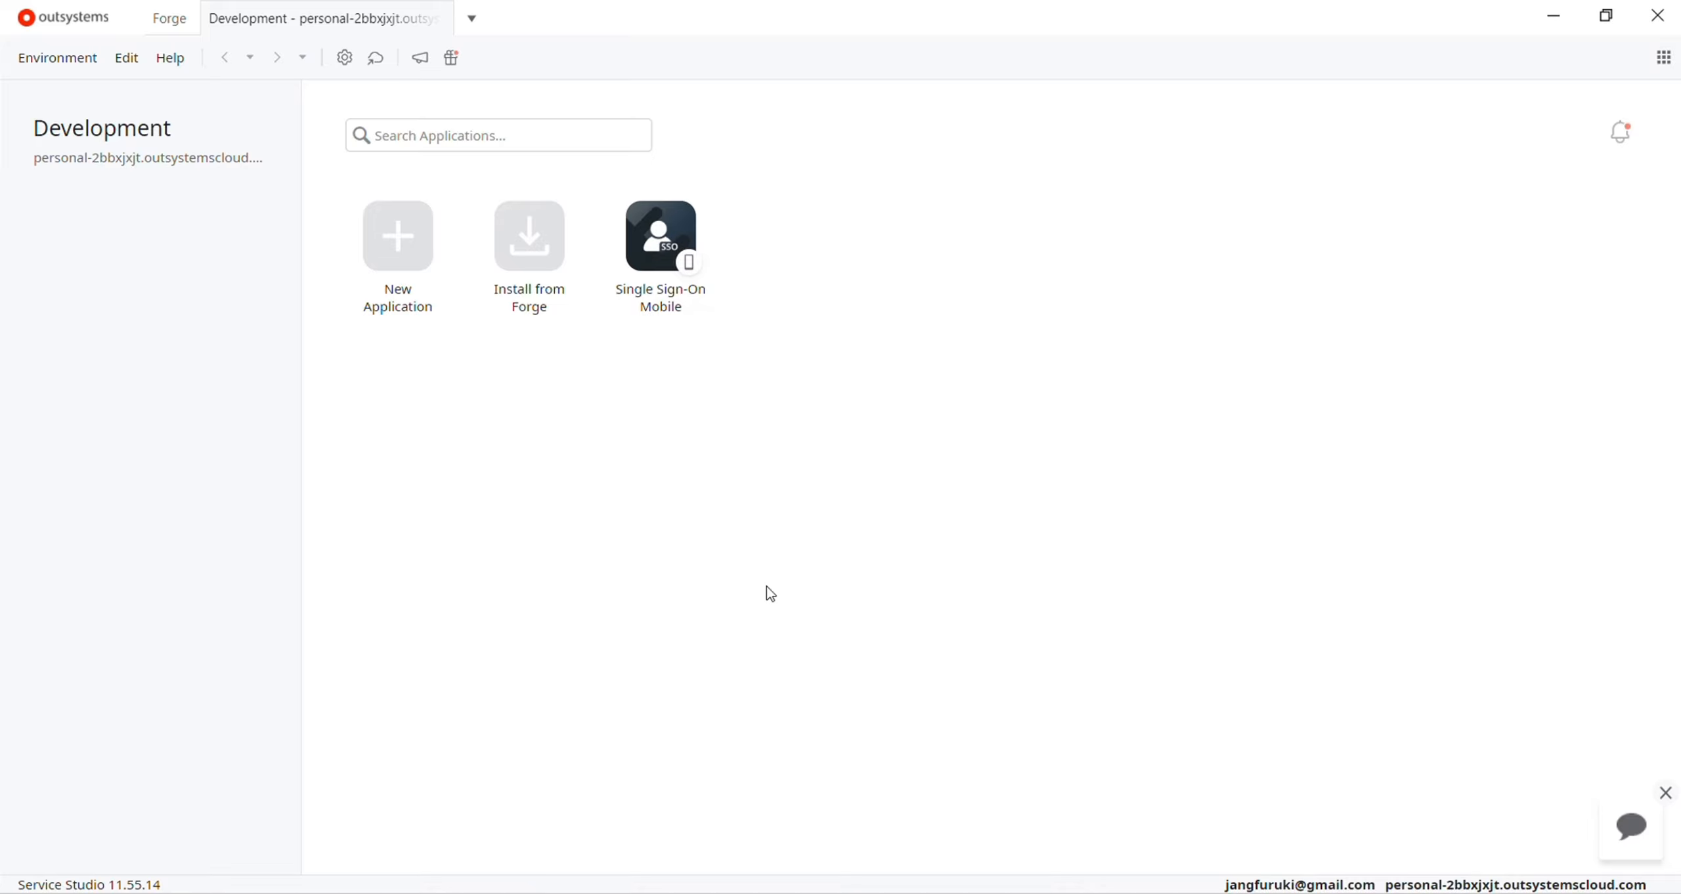
- Start a new application in the Development environment, built from scratch
left_click(394, 260)
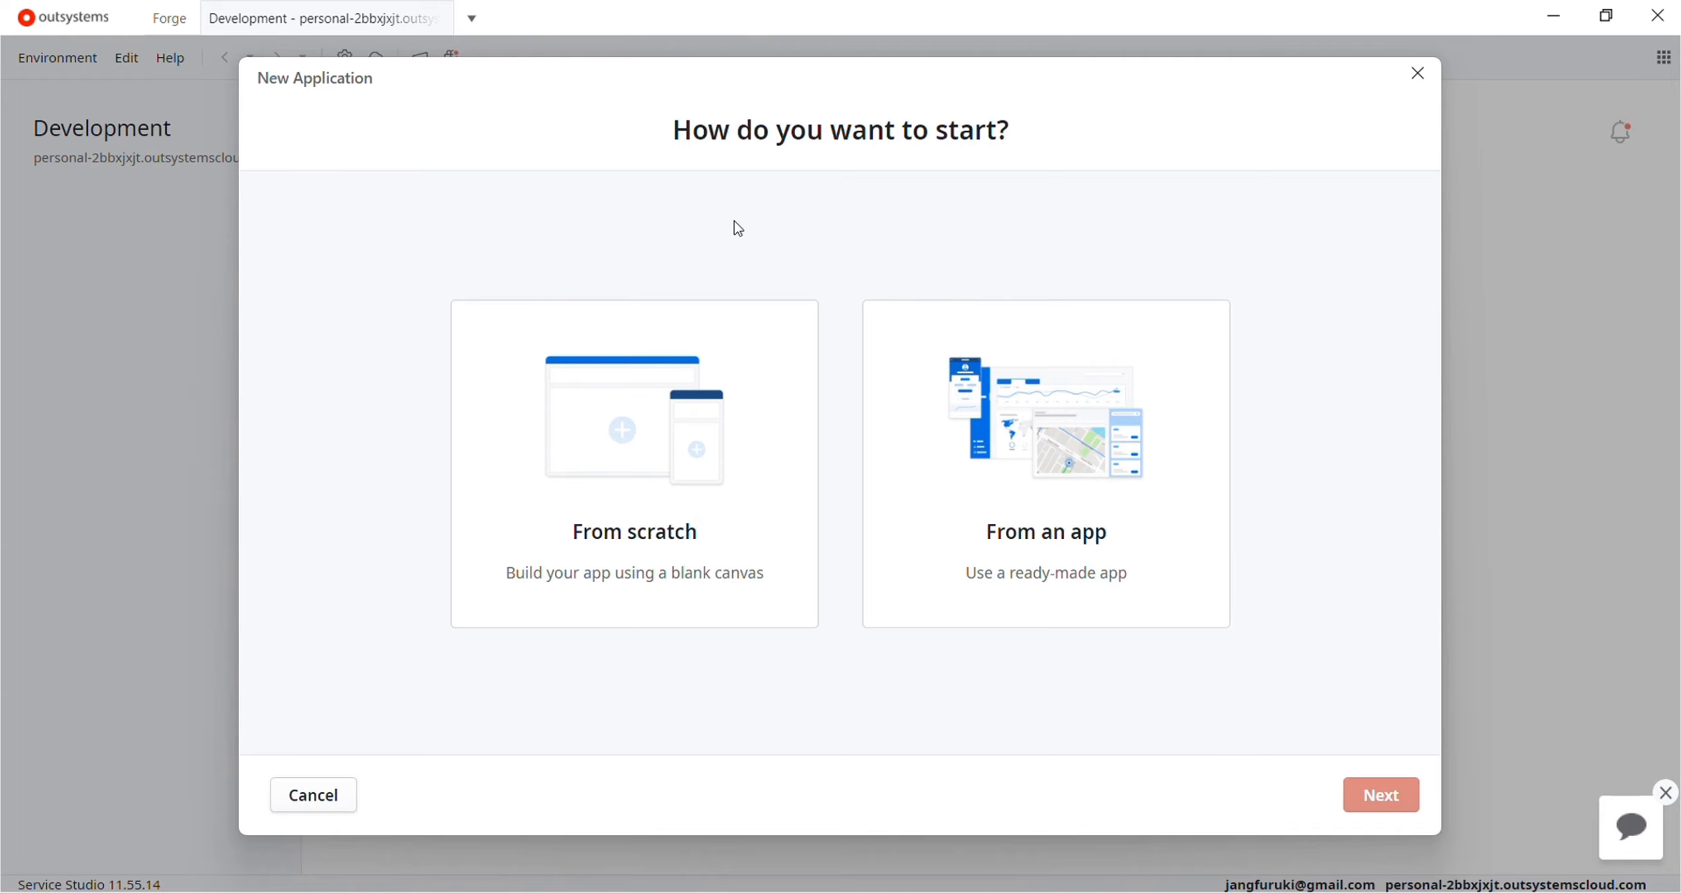
left_click(722, 417)
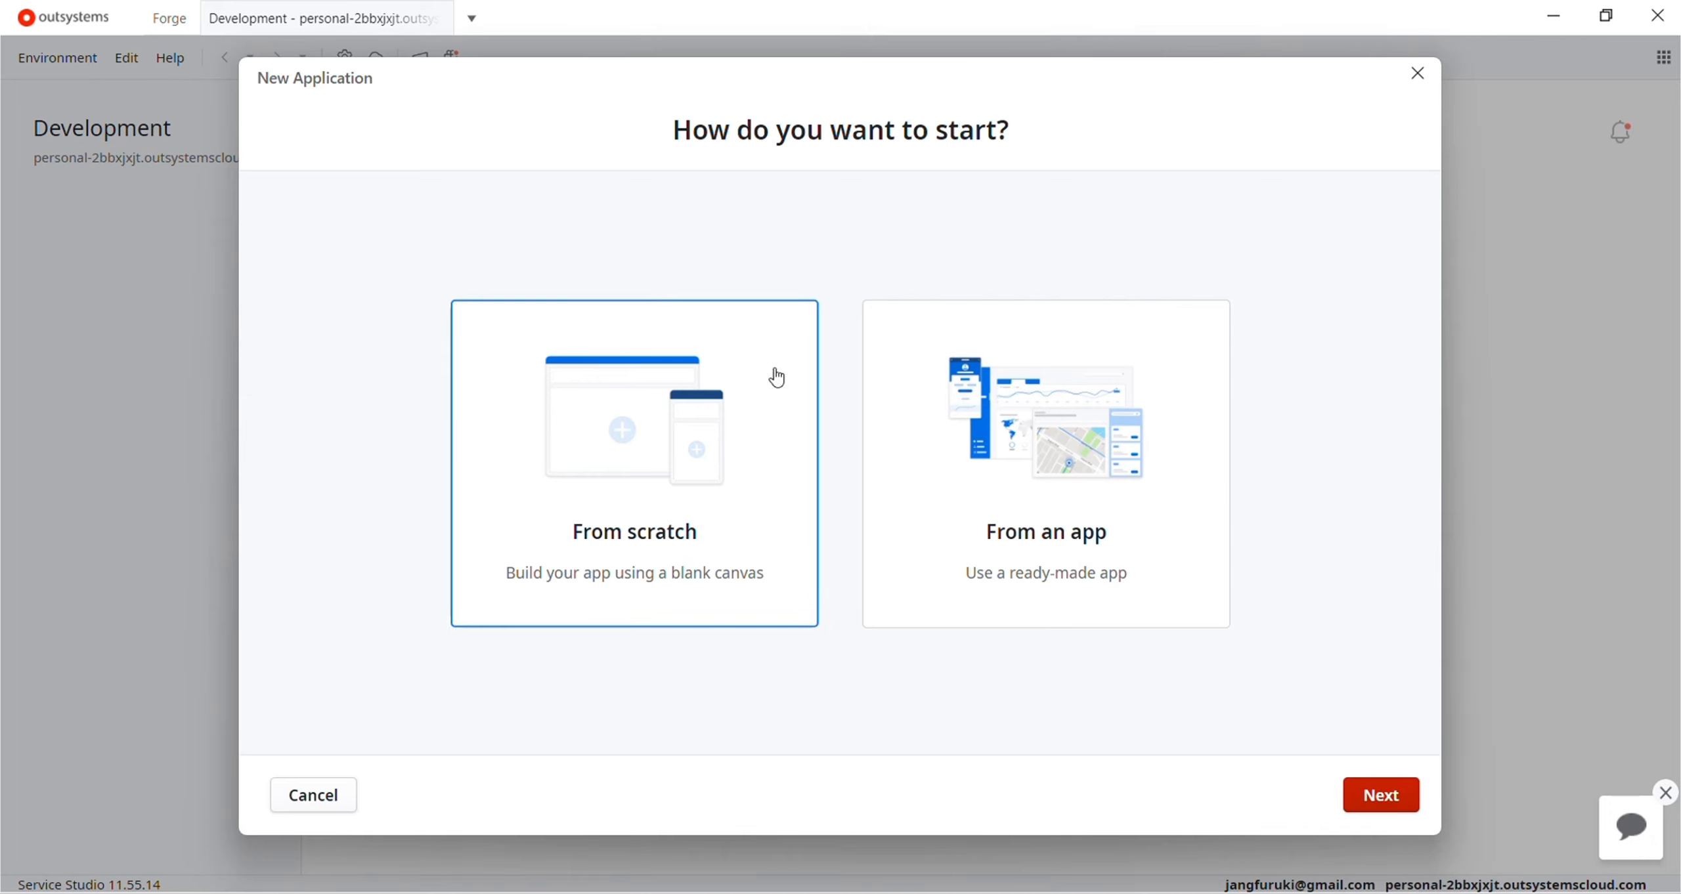
left_click(1414, 798)
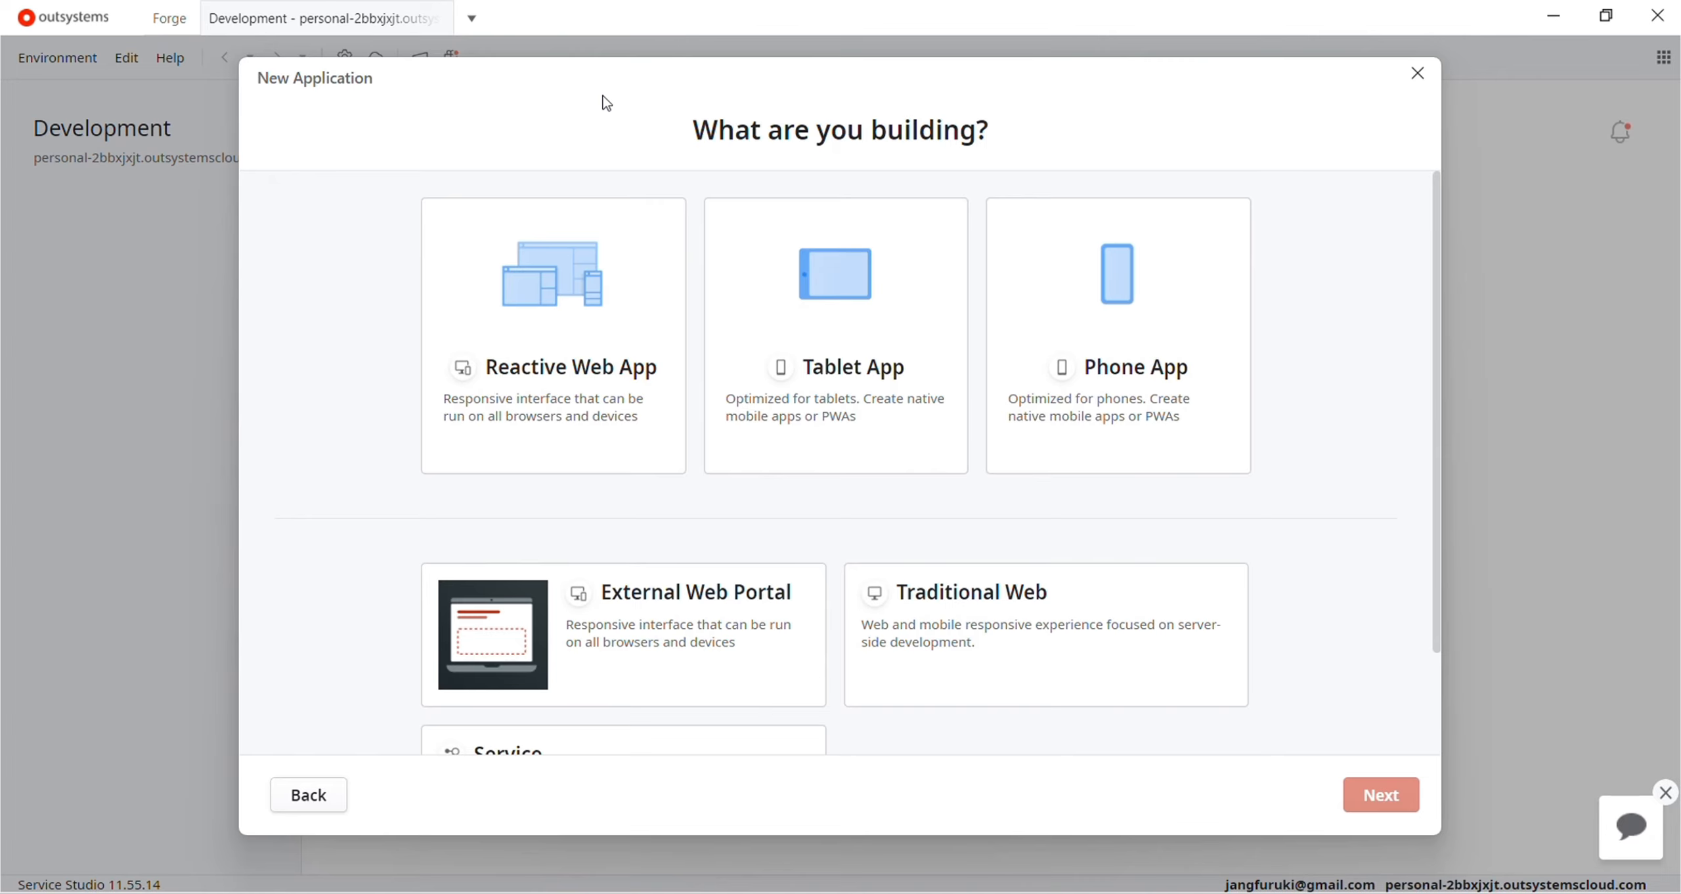
- Look through the available app types and choose Reactive Web App for the new application
left_click(619, 236)
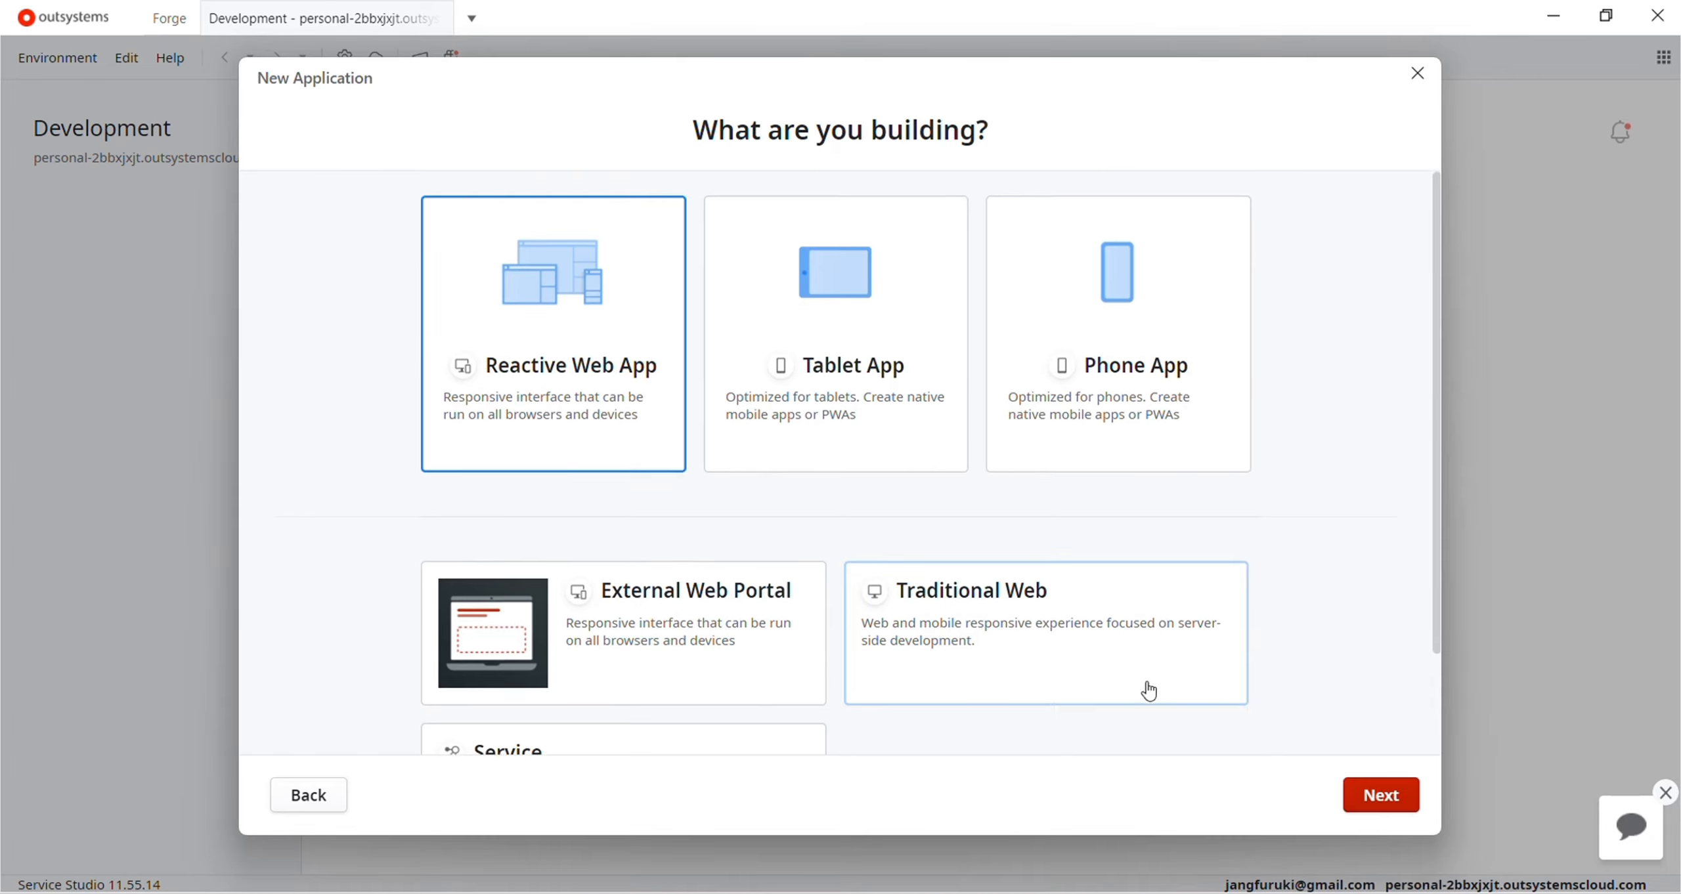
scroll(855, 594, "down", 2)
left_click(787, 577)
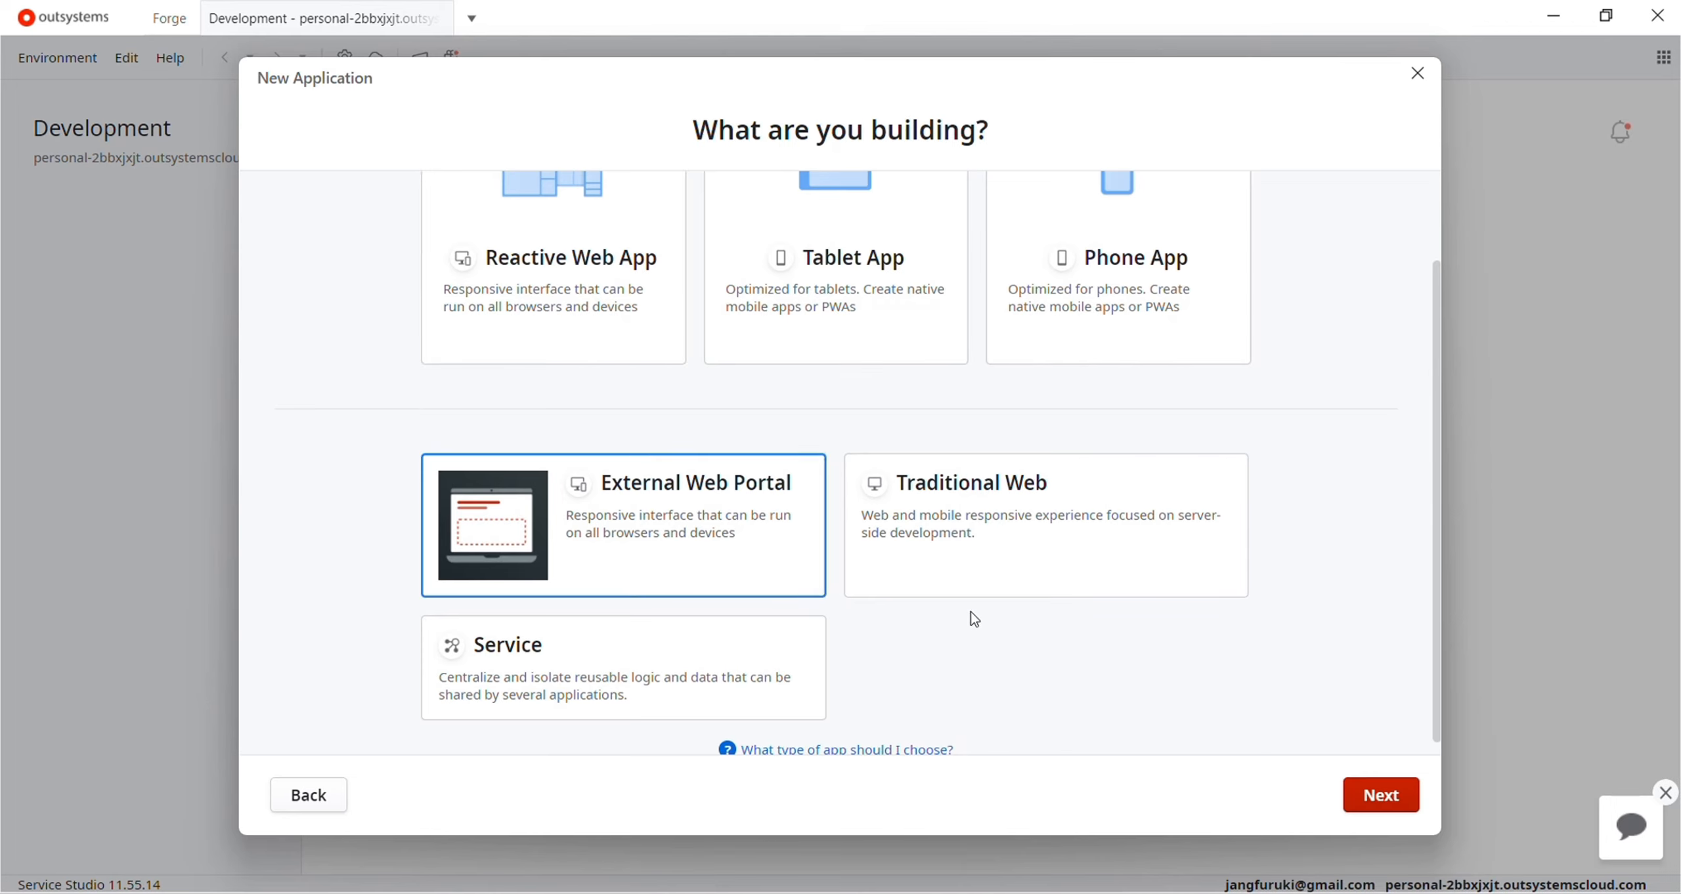
scroll(971, 612, "up", 2)
left_click(631, 453)
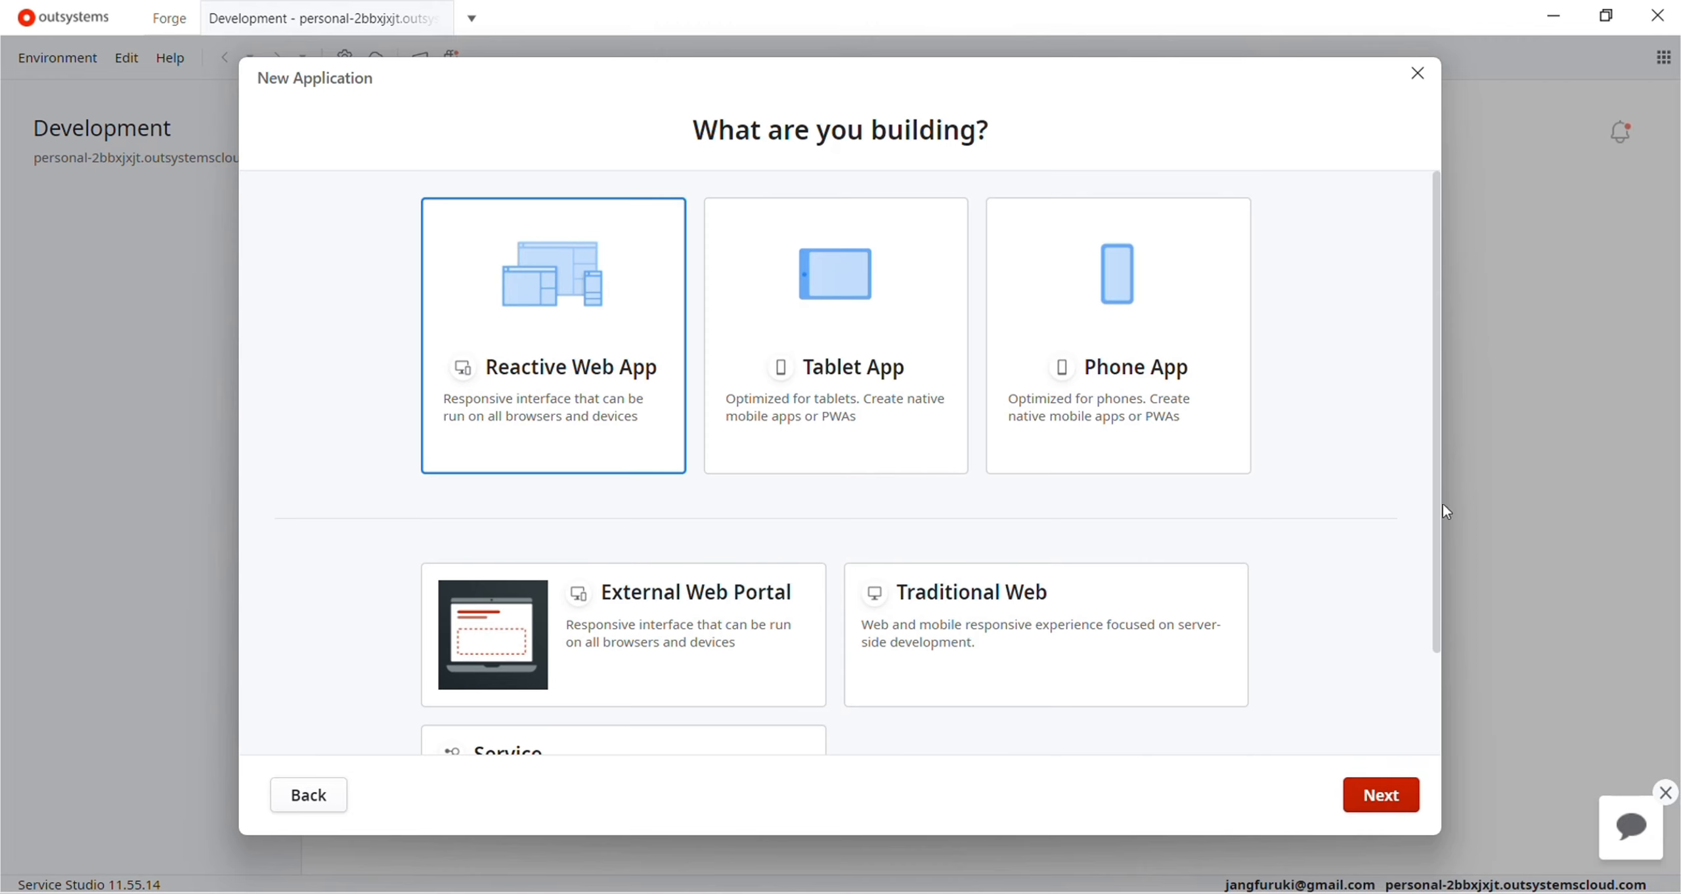
left_click(1383, 805)
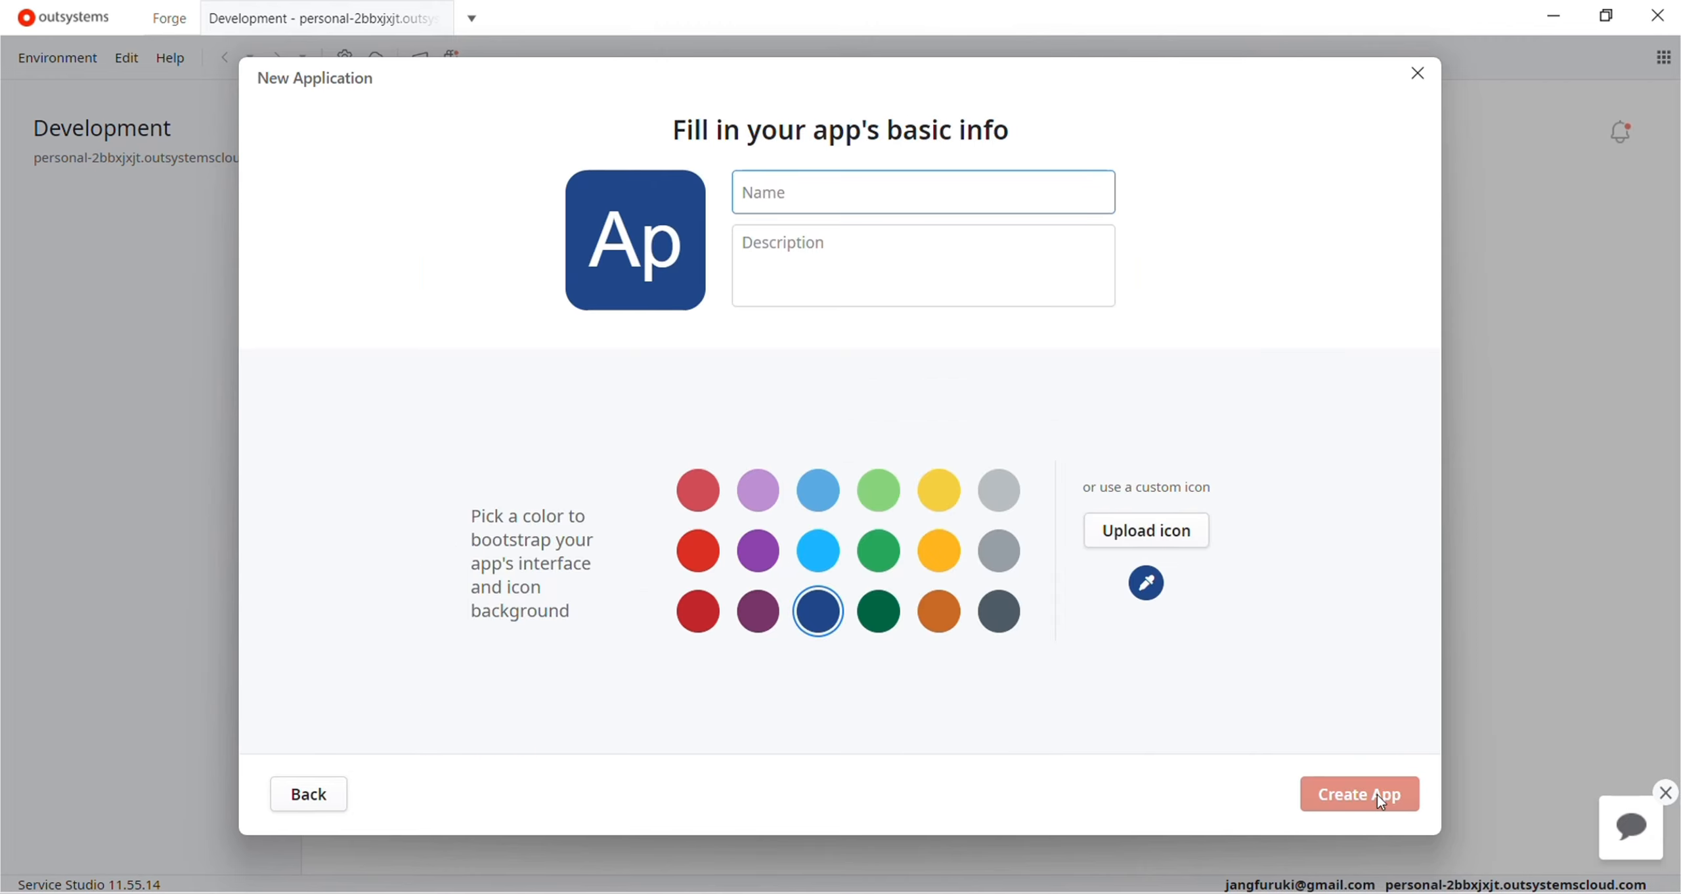
- Create the app with the name "sample", the description "description" and the light purple color
type("sample")
left_click(975, 235)
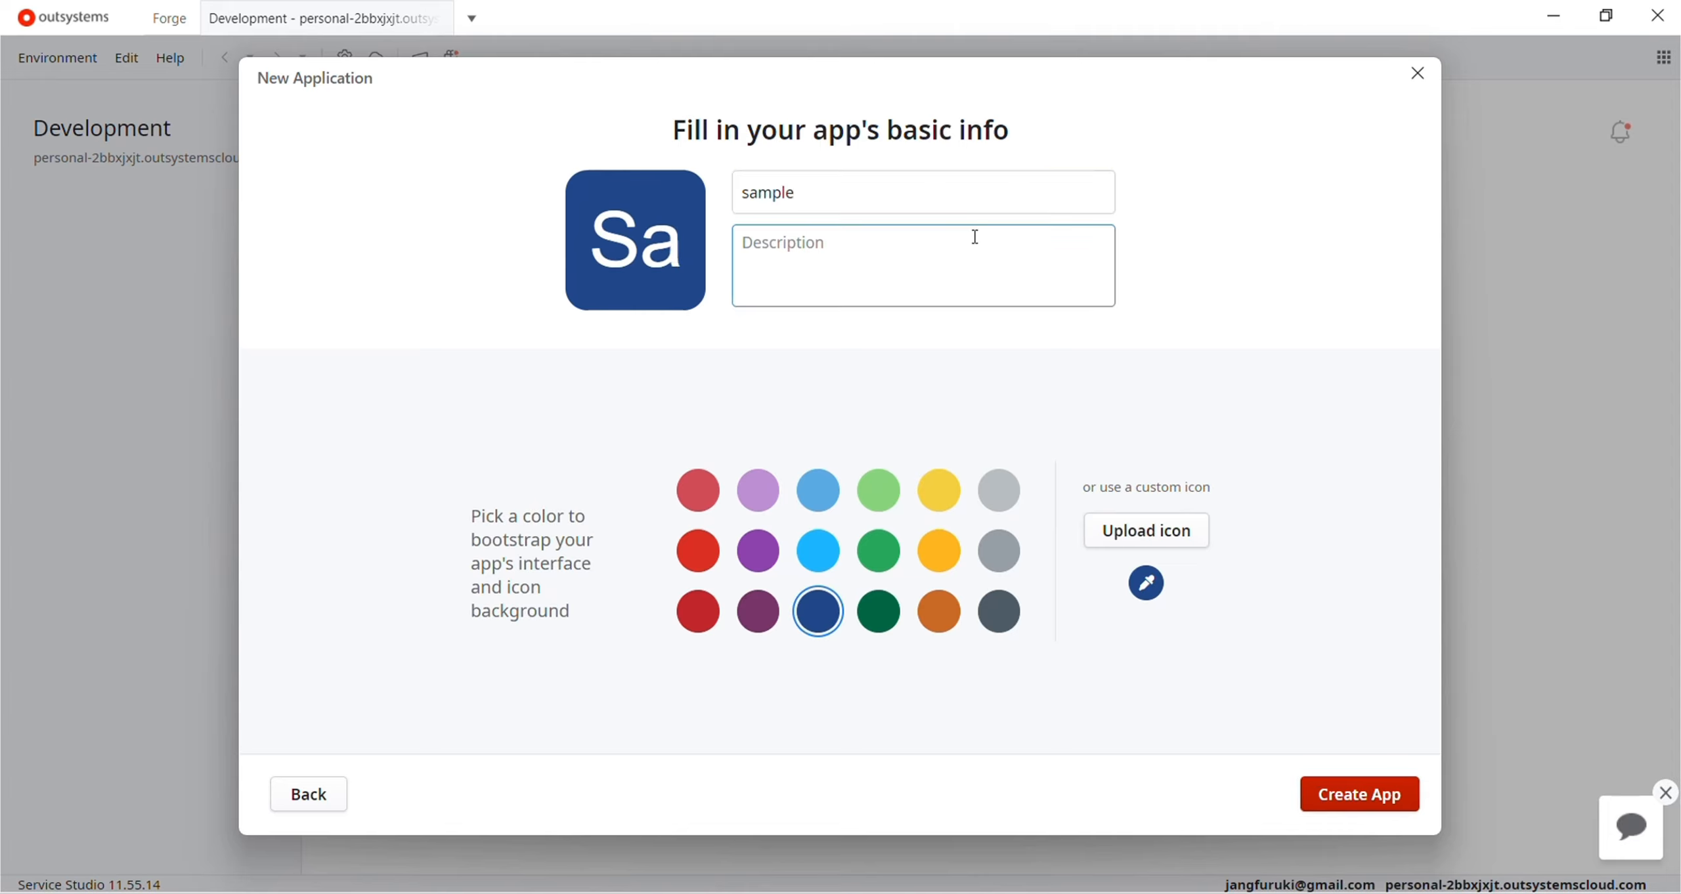
type("description")
left_click(760, 494)
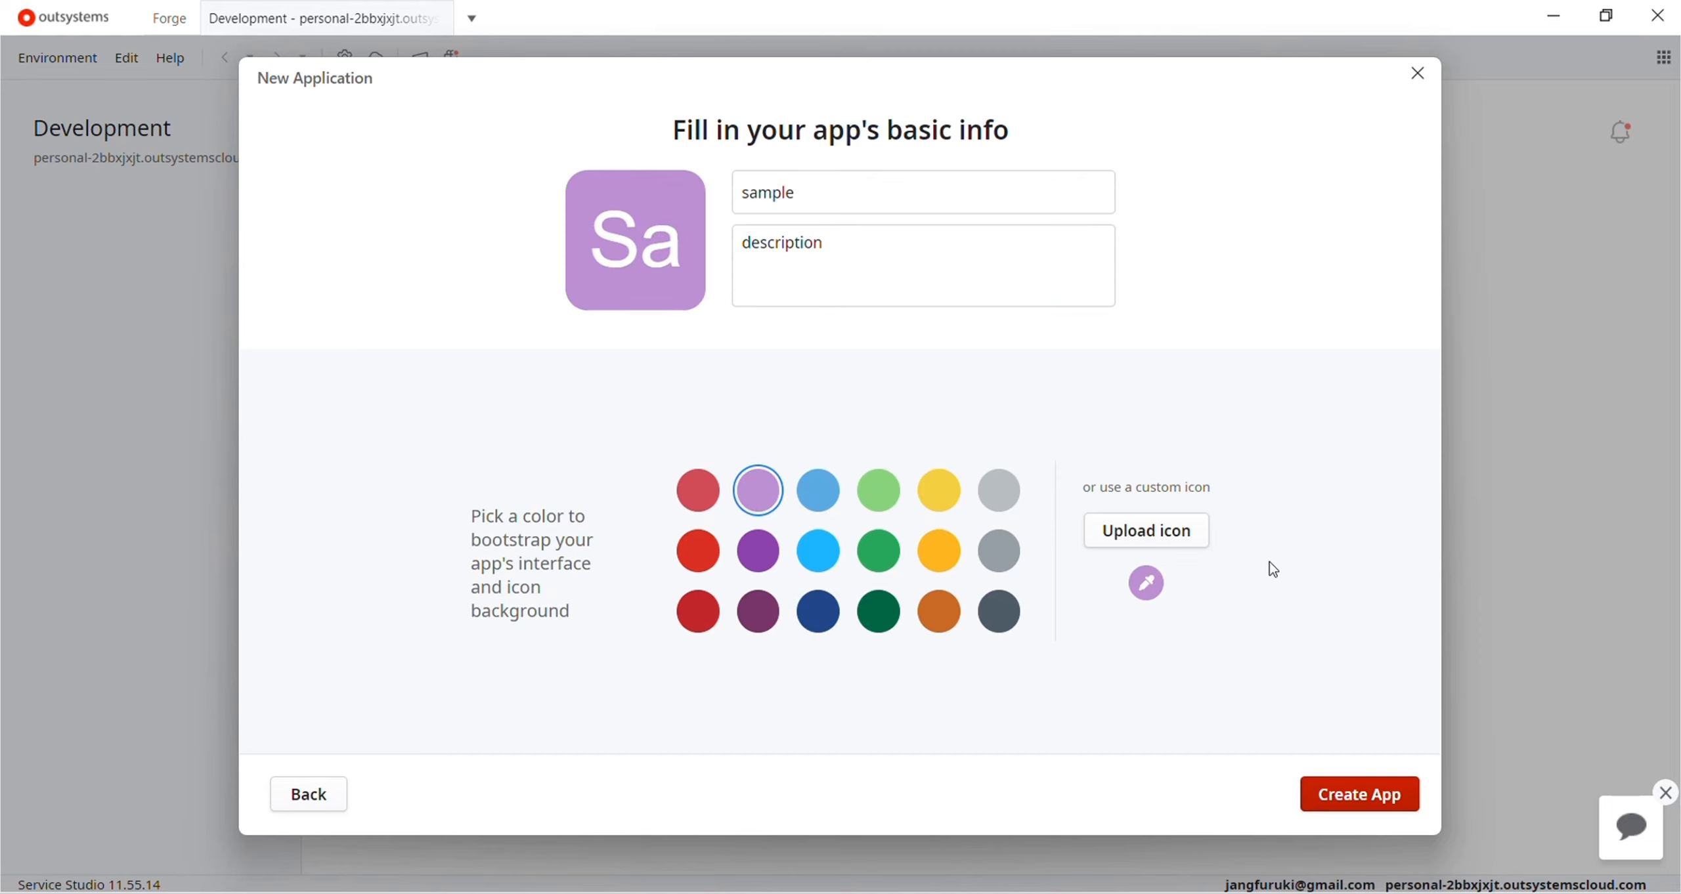
left_click(1399, 805)
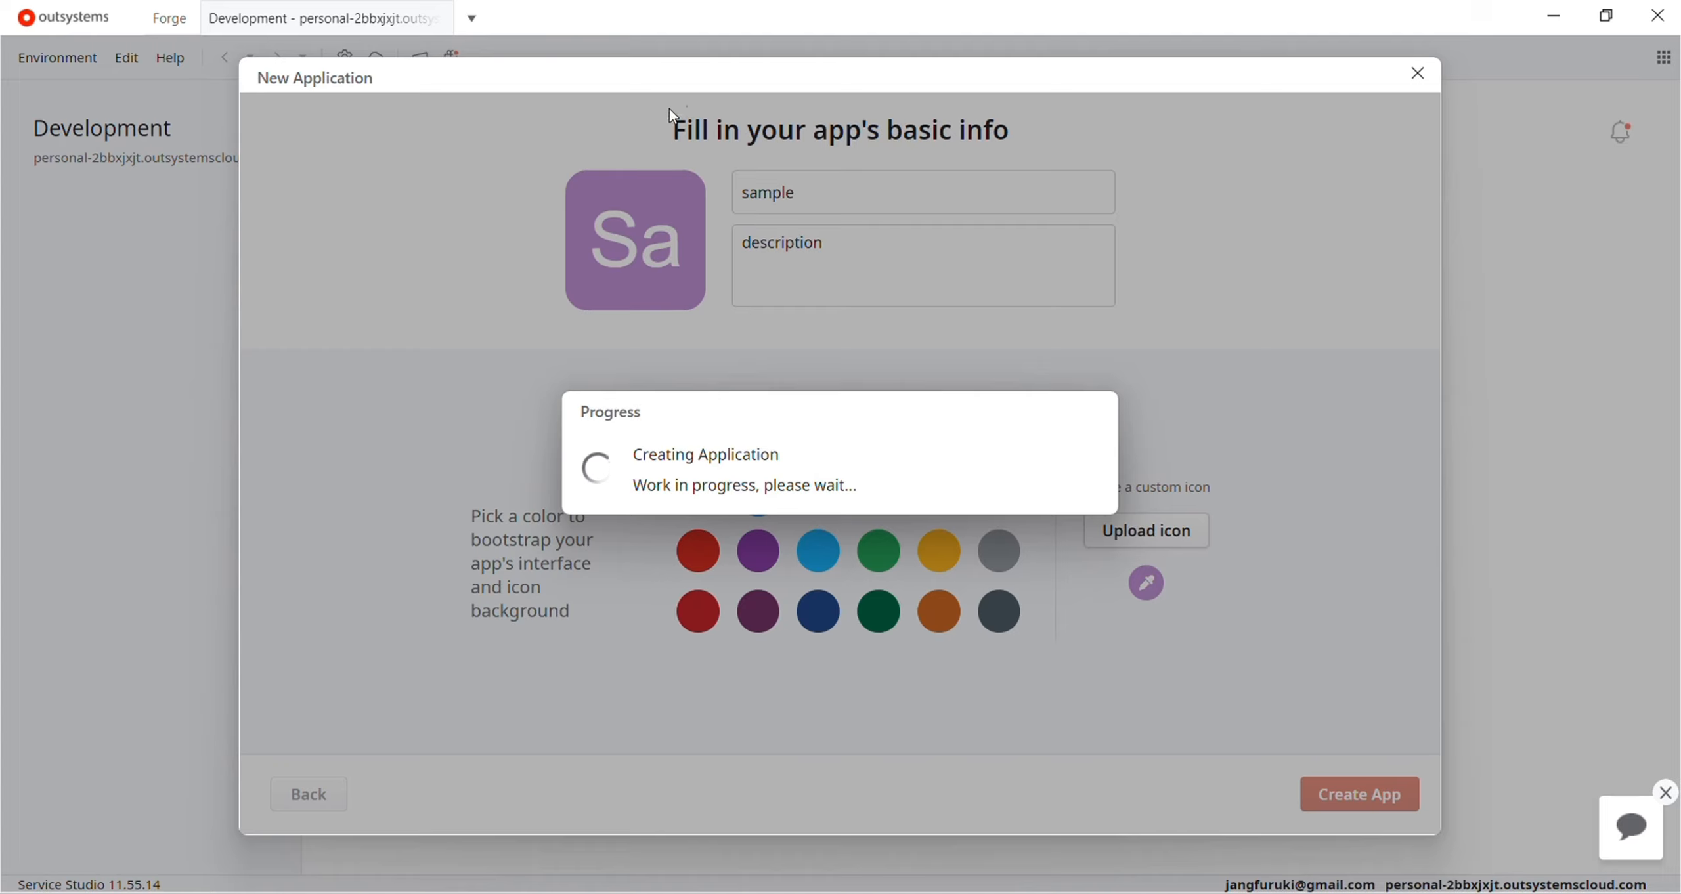